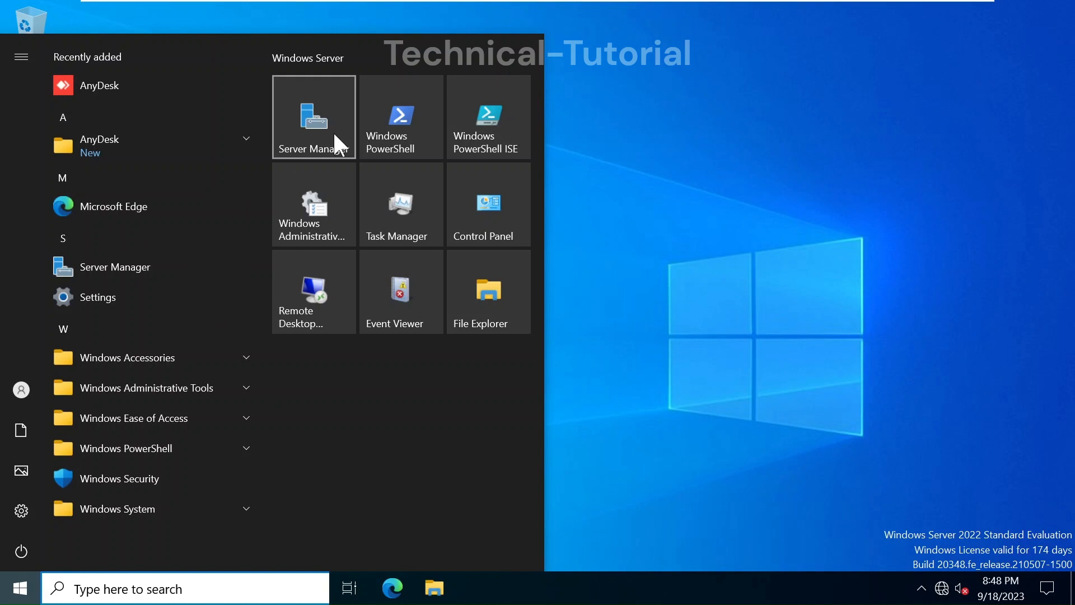
# Launch Active Directory Users and Computers from the Server Manager Tools menu
pyautogui.click(334, 135)
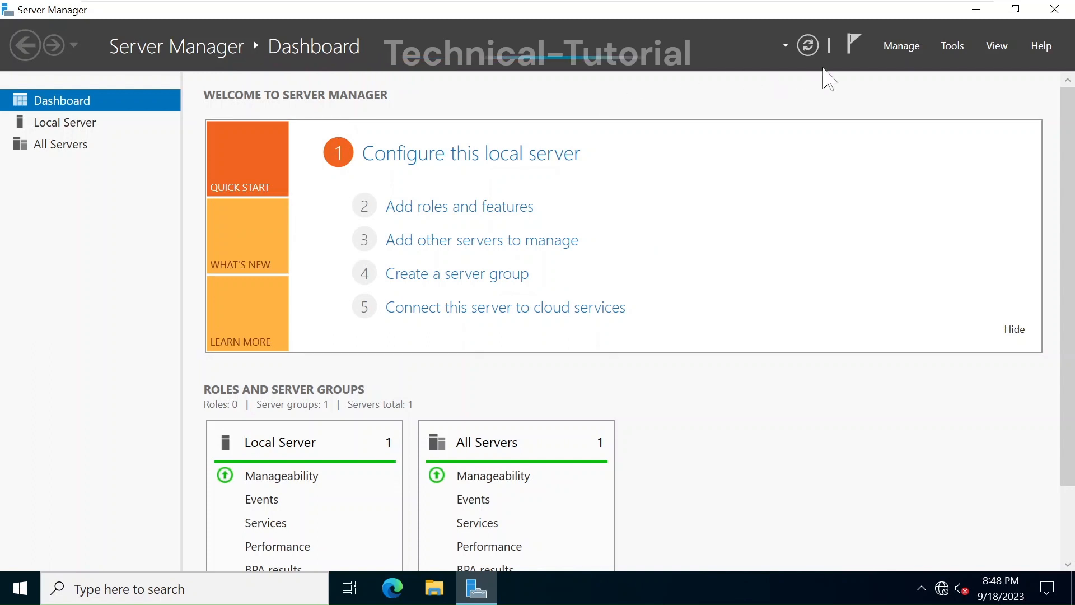
pyautogui.click(952, 46)
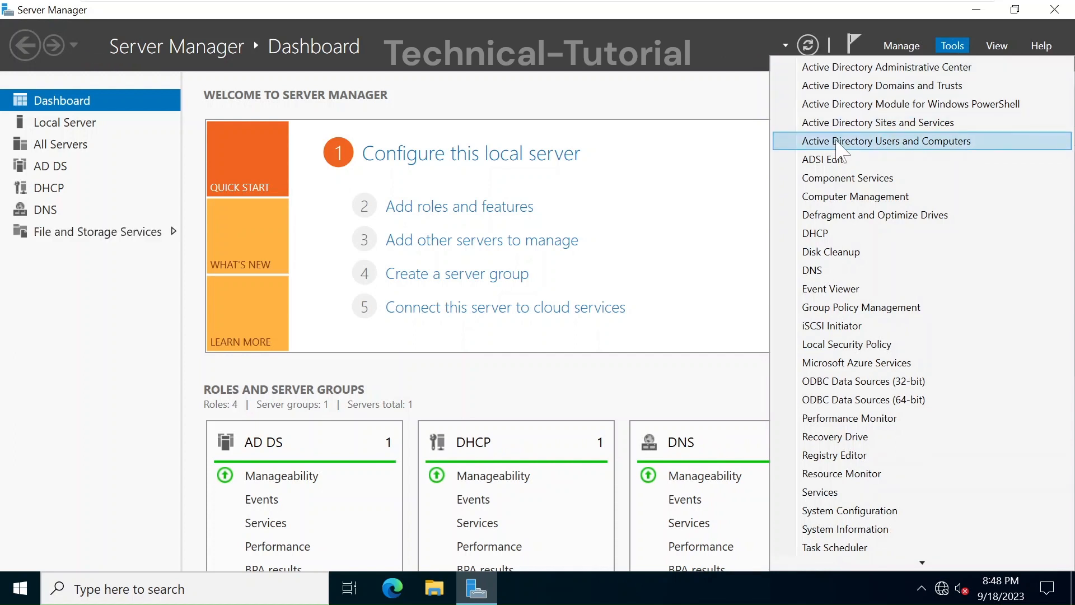
pyautogui.click(837, 142)
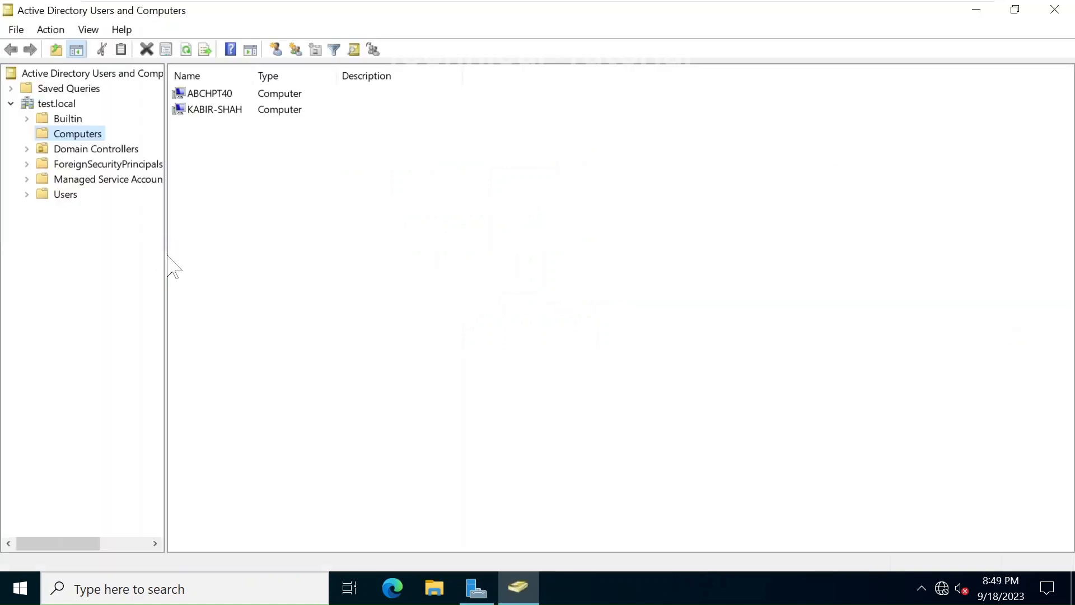
# Select the test.local domain to list its six default containers, including Builtin and Users
pyautogui.click(58, 106)
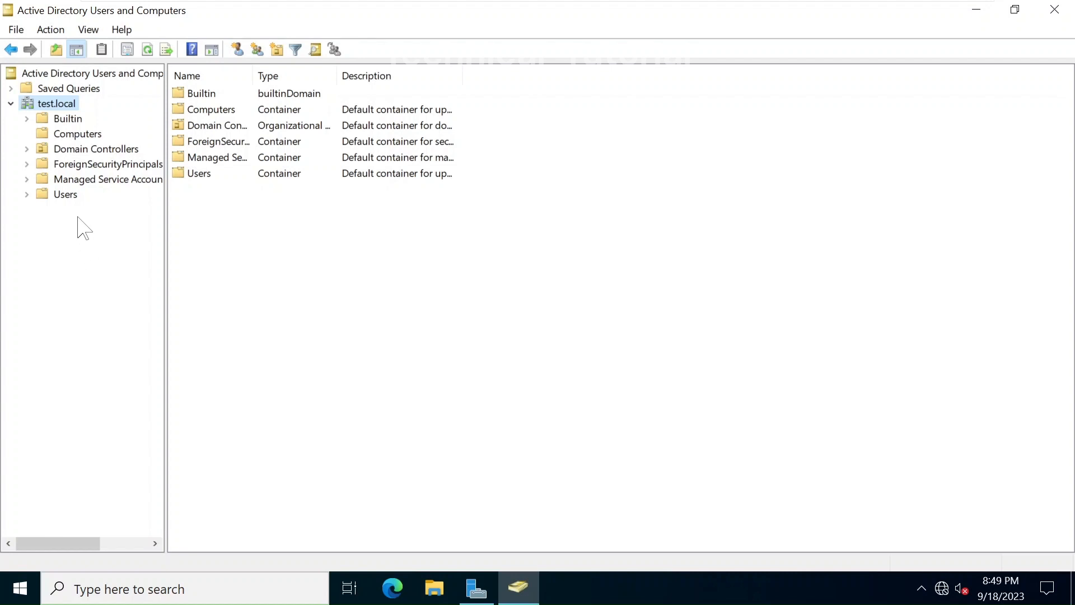
# Create a Dhaka organizational unit under test.local with accidental-deletion protection on
pyautogui.rightClick(49, 111)
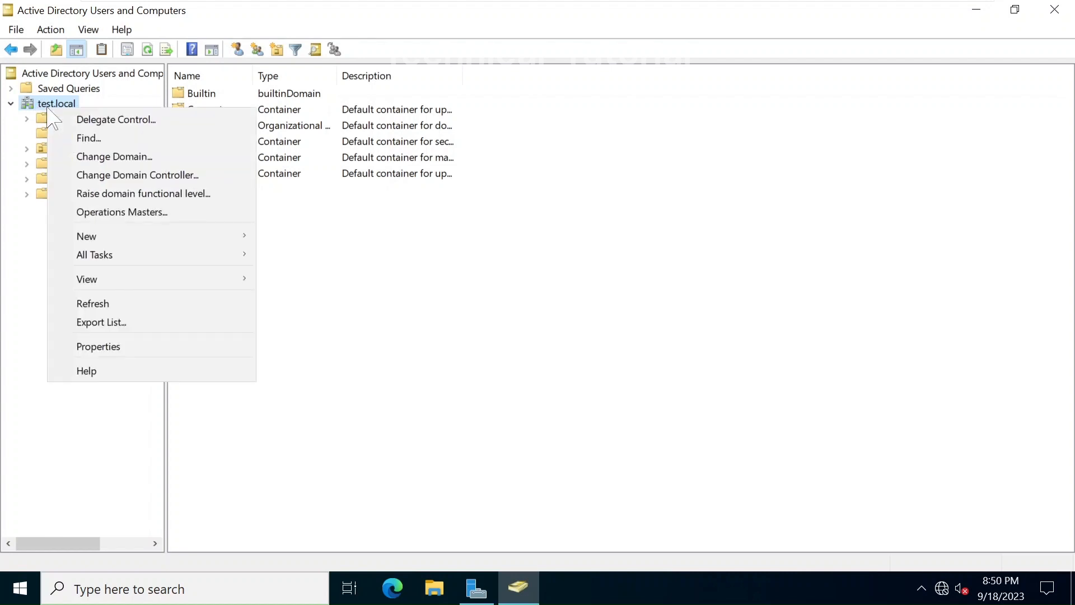
pyautogui.rightClick(26, 105)
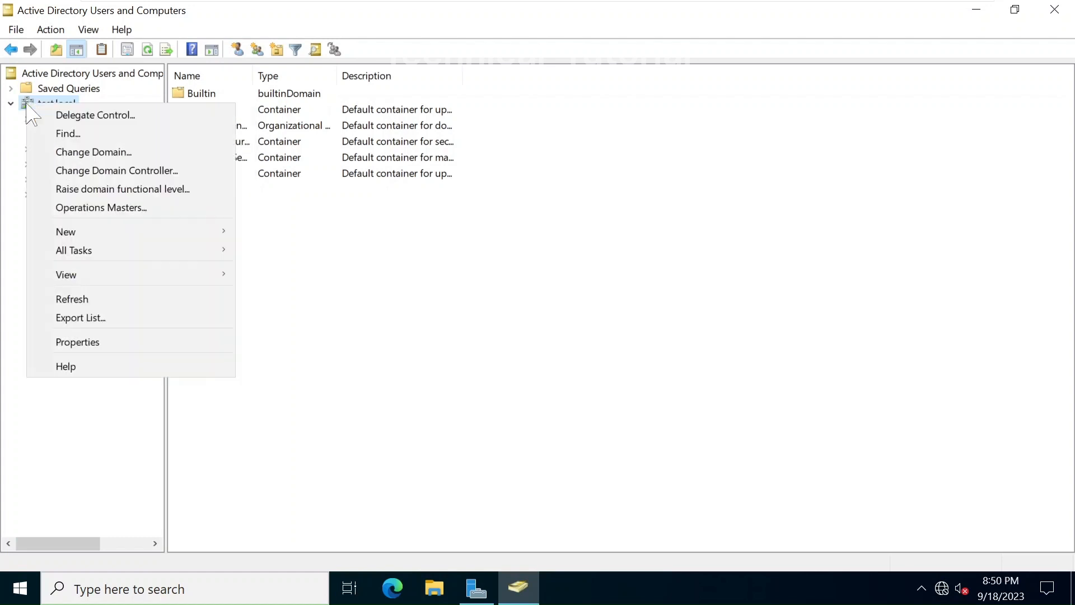
pyautogui.moveTo(101, 235)
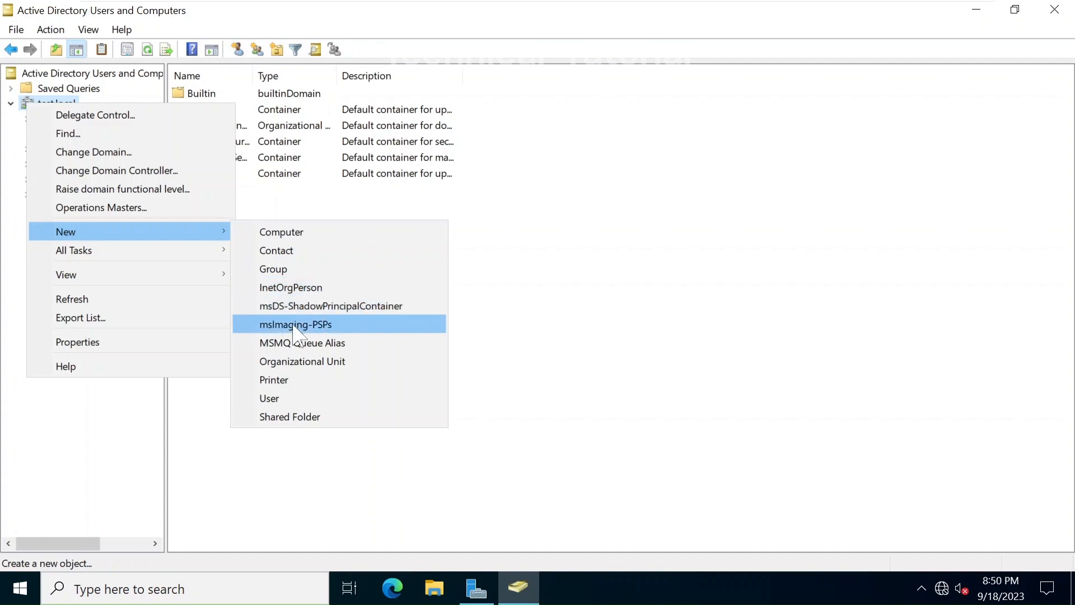
pyautogui.click(282, 362)
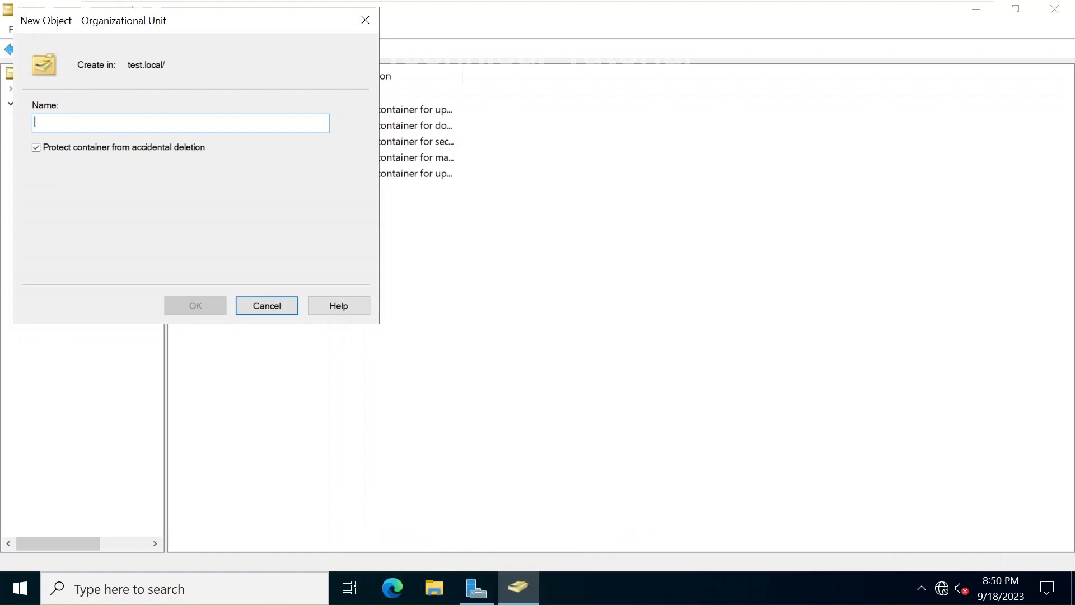
pyautogui.write('Dhaka')
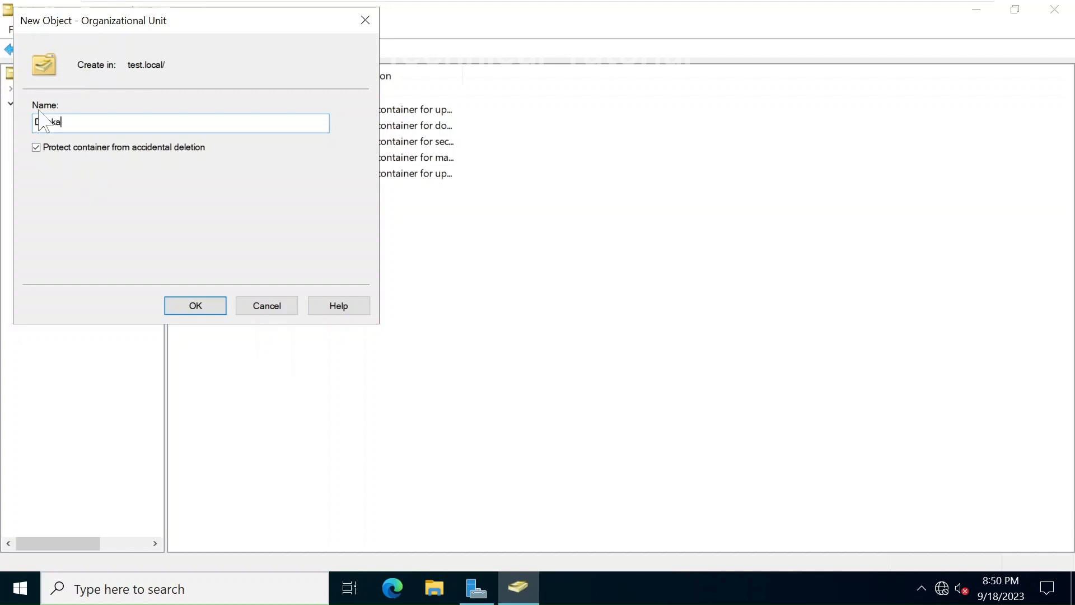
pyautogui.click(37, 148)
pyautogui.click(195, 306)
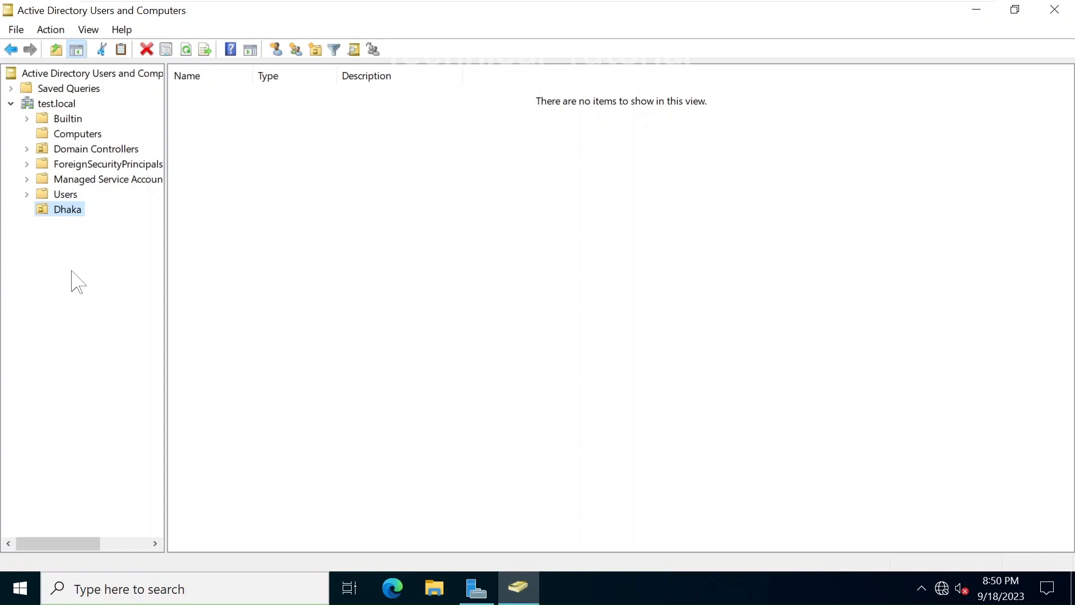
# Add an HR organizational unit inside Dhaka and view Dhaka's contents
pyautogui.rightClick(72, 214)
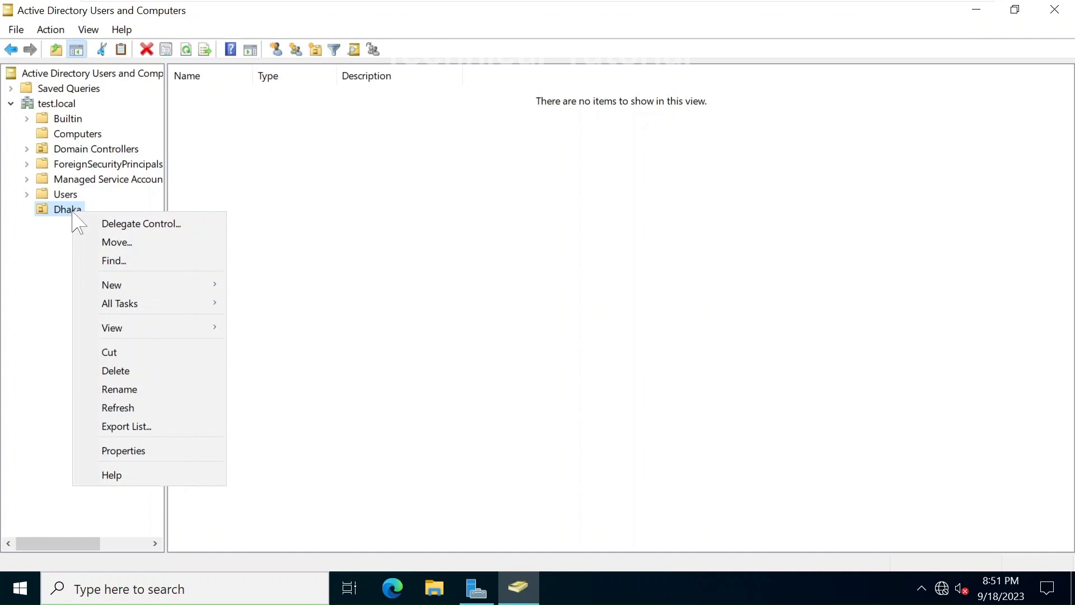
pyautogui.moveTo(128, 284)
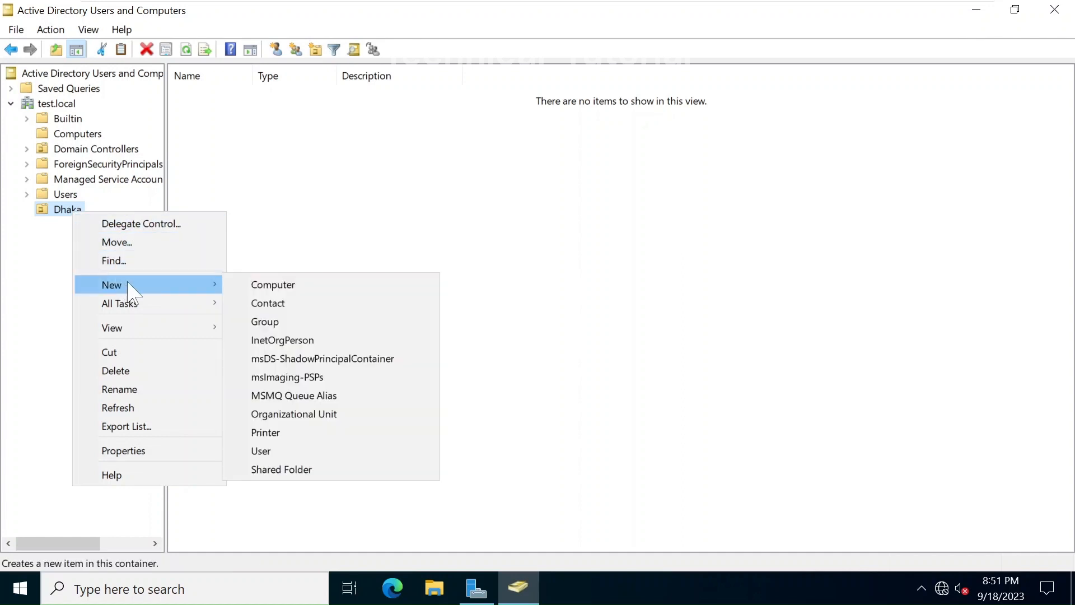
pyautogui.click(286, 414)
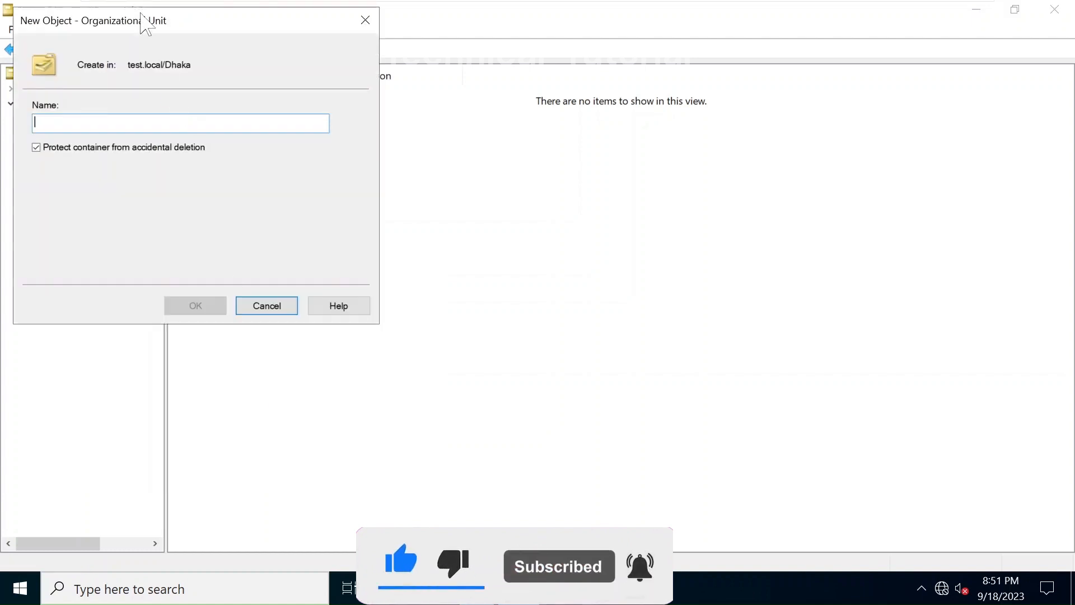
pyautogui.moveTo(149, 30); pyautogui.dragTo(291, 196)
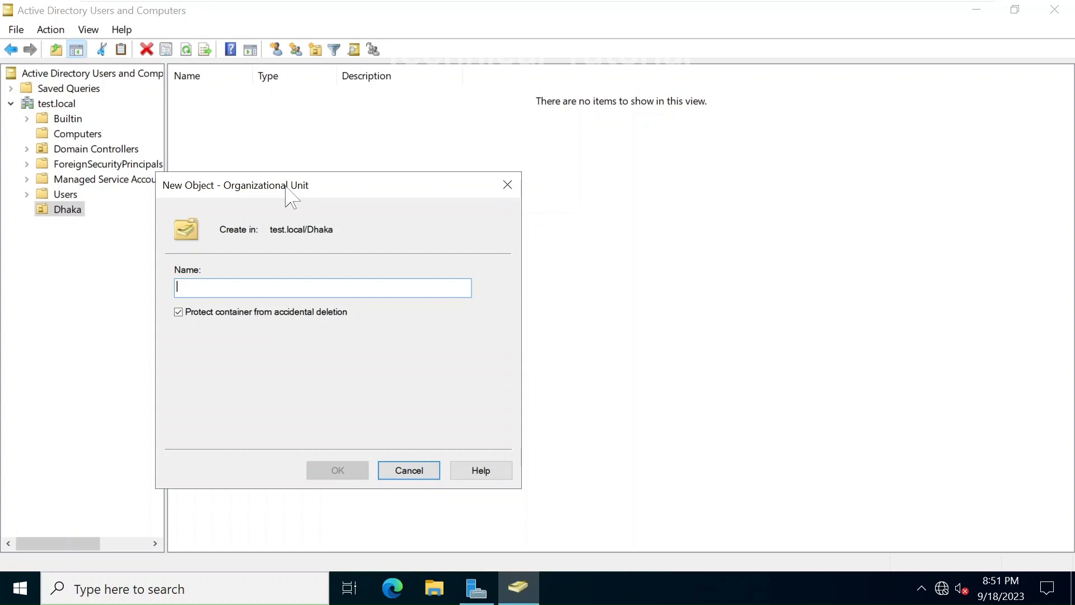
pyautogui.write('HR')
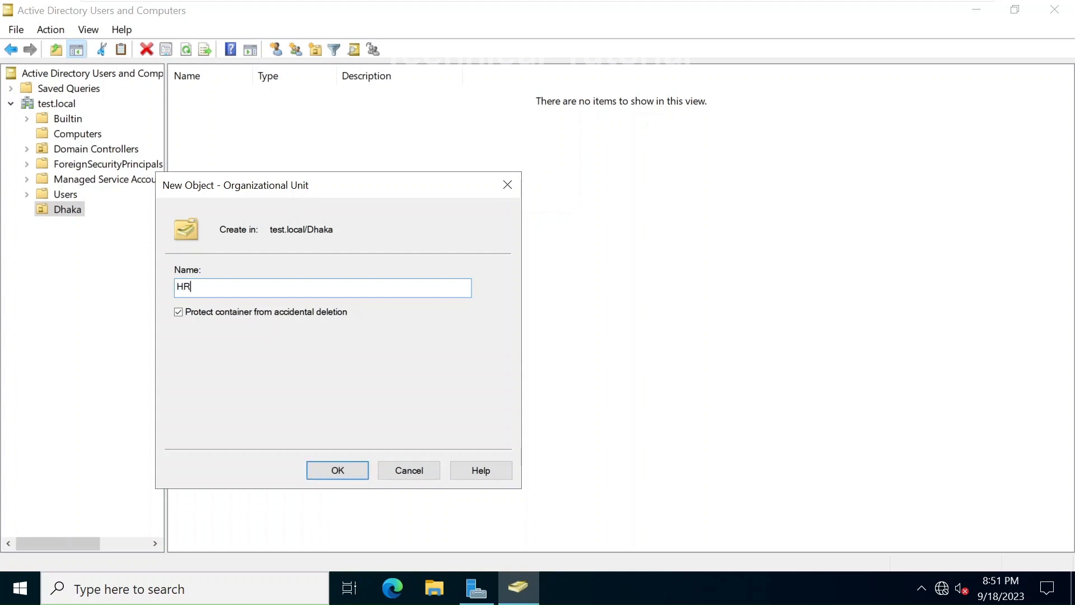
pyautogui.press('Return')
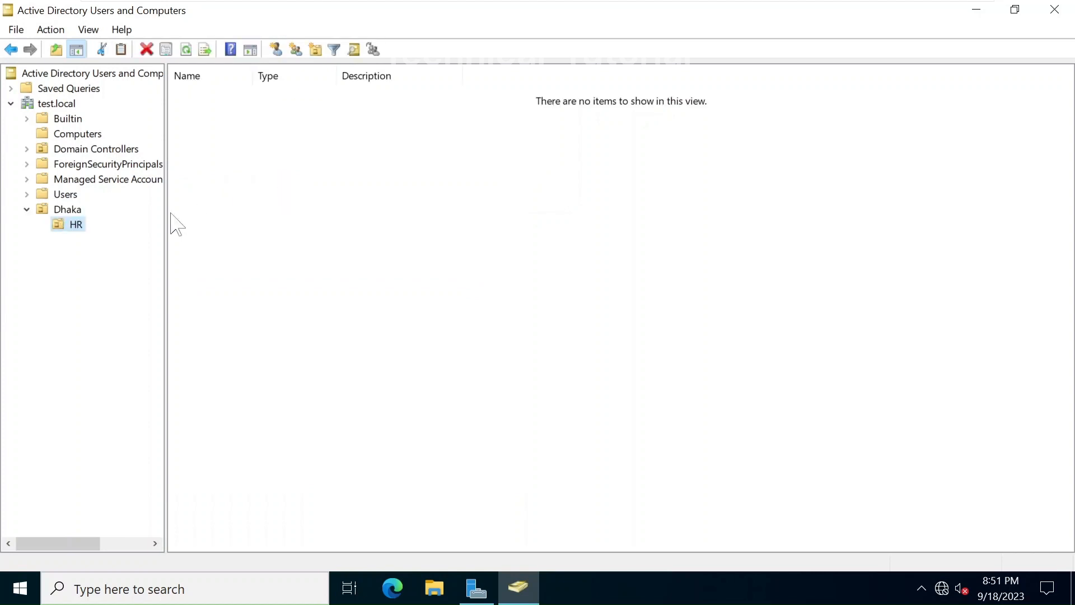
pyautogui.click(74, 212)
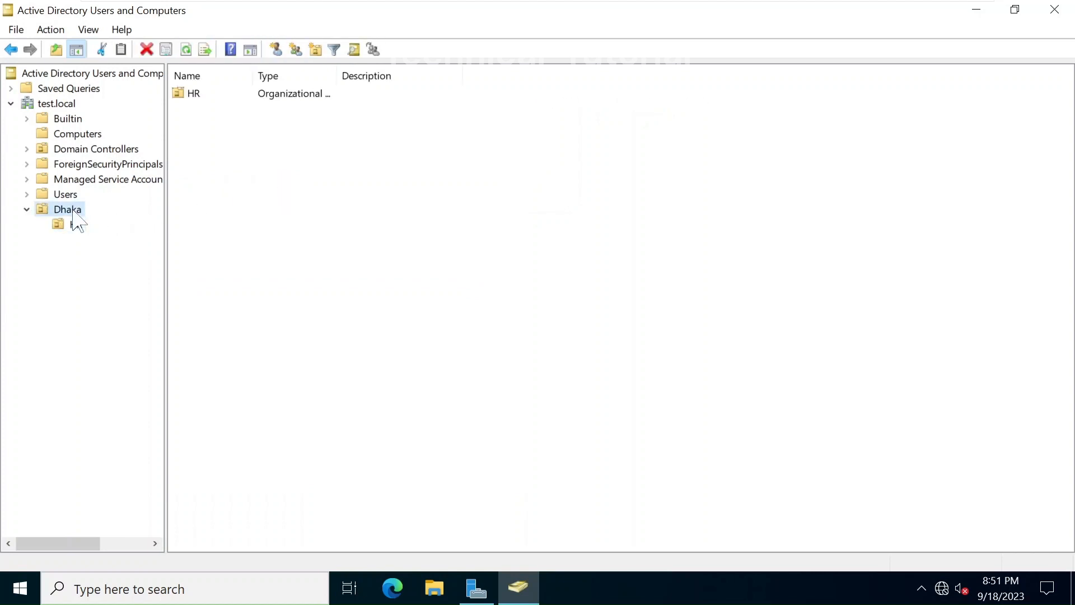
# Create the Accounts and Procurement organizational units inside Dhaka
pyautogui.rightClick(74, 212)
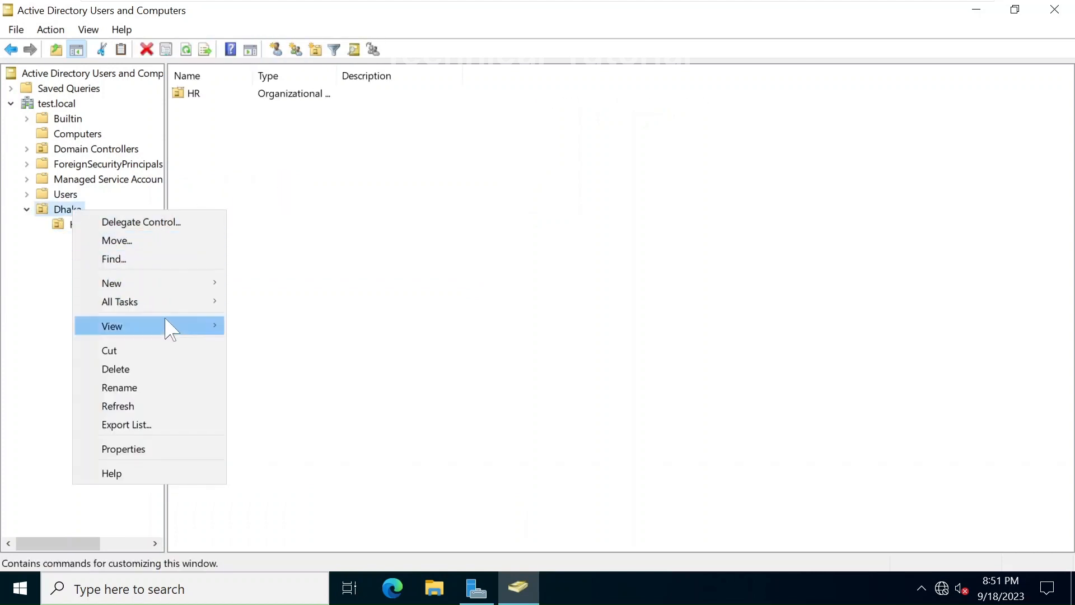
pyautogui.moveTo(211, 283)
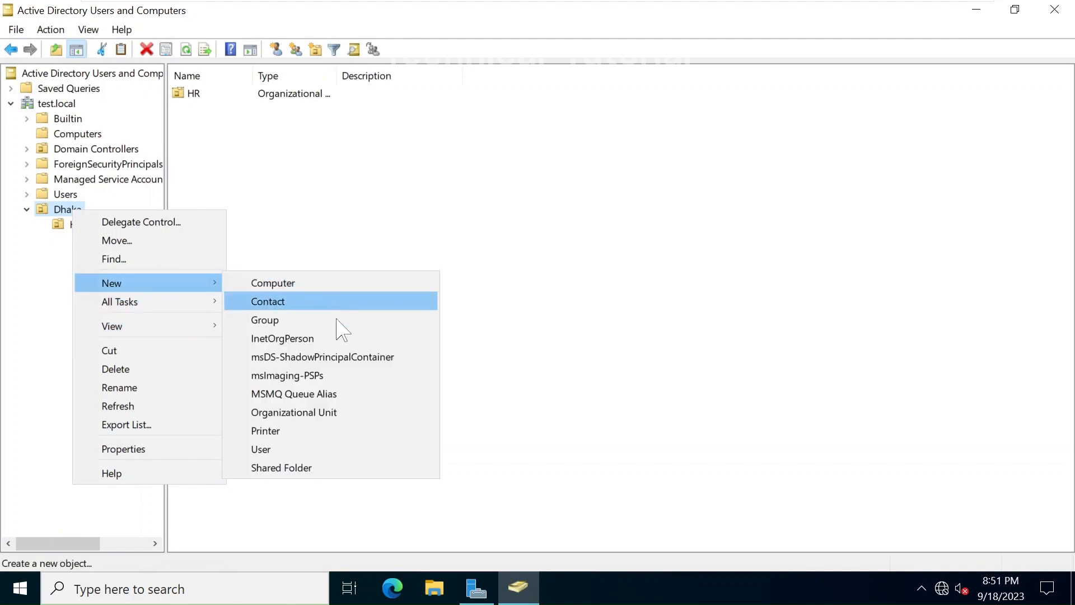
pyautogui.click(321, 415)
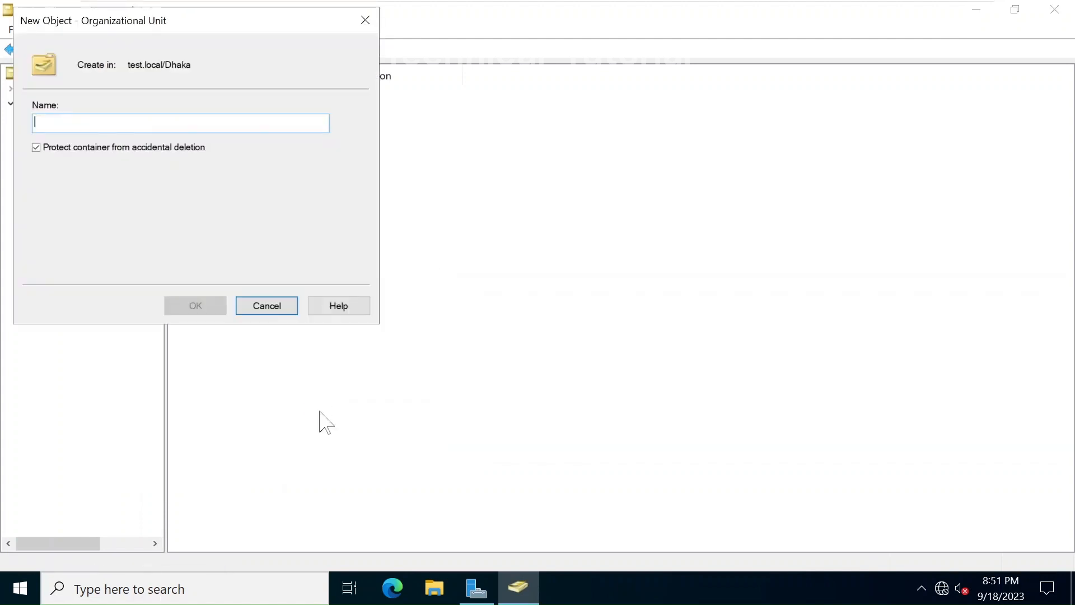
pyautogui.write('Accou')
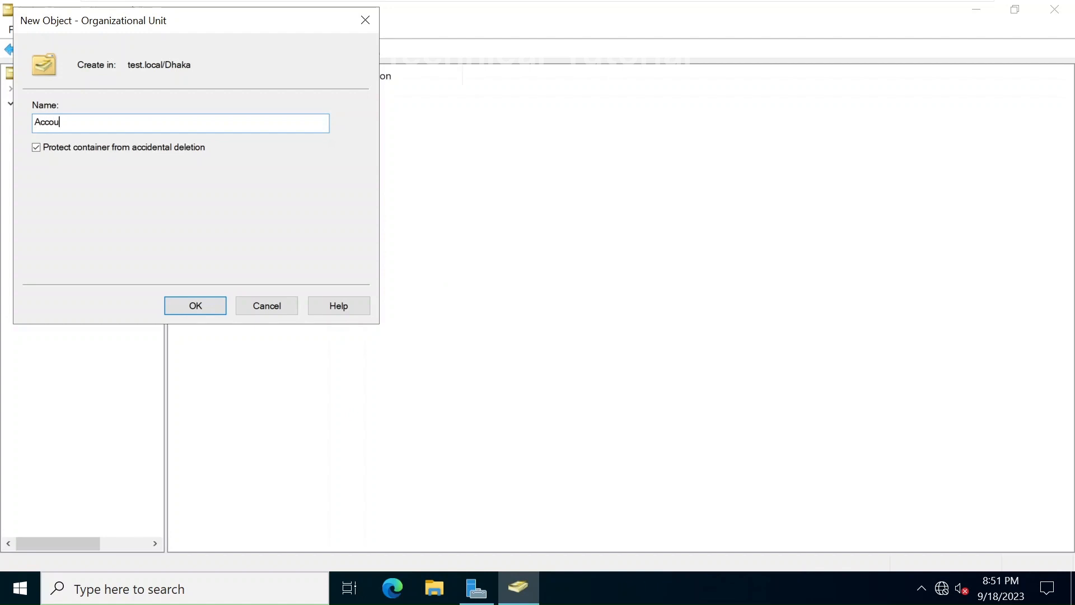
pyautogui.write('nts')
pyautogui.press('Return')
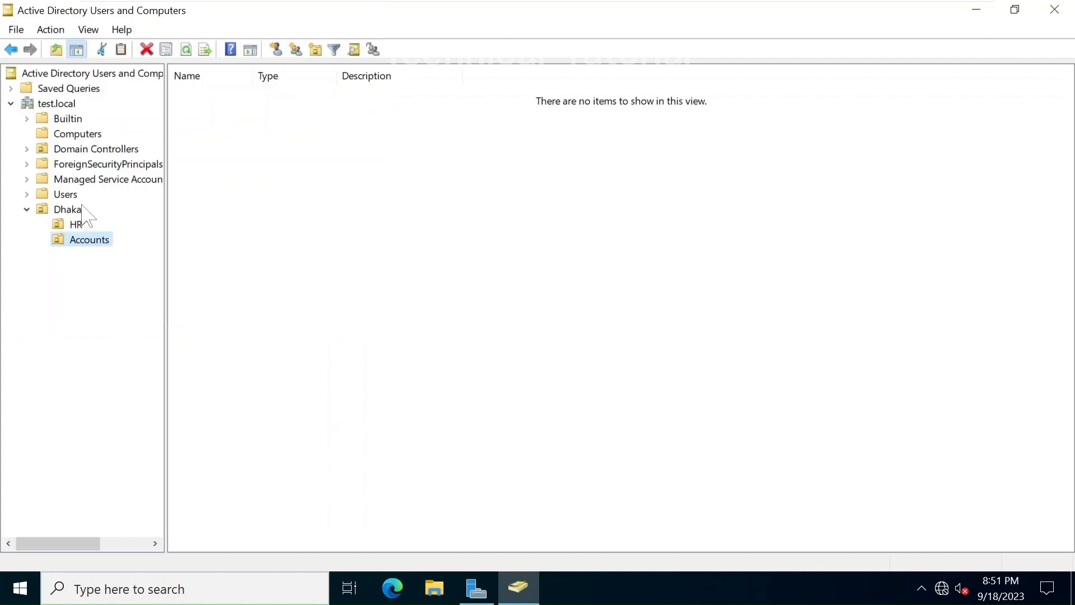
pyautogui.rightClick(72, 213)
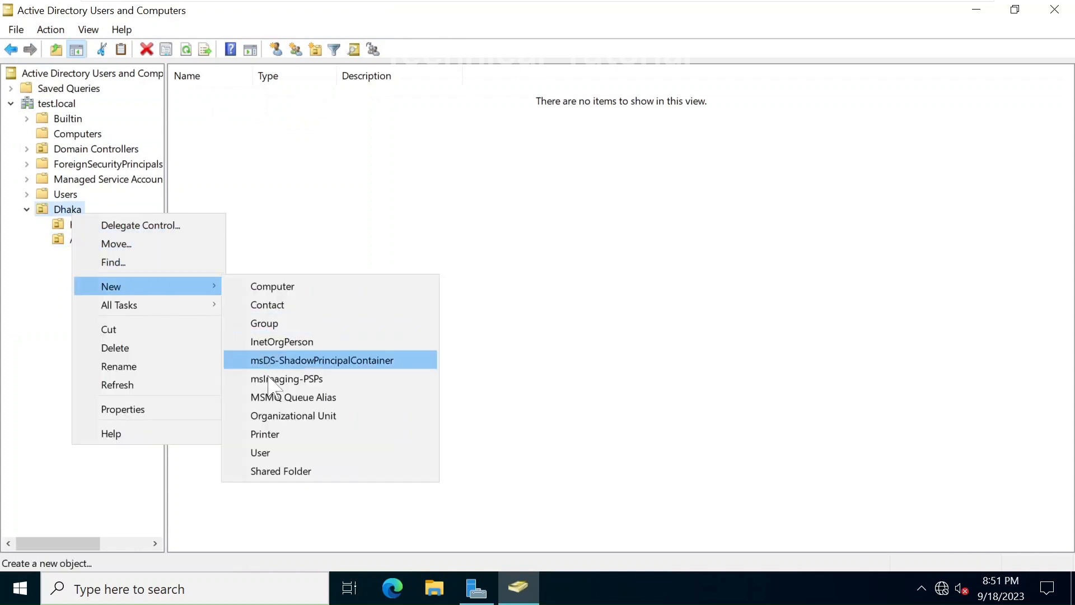
pyautogui.click(290, 415)
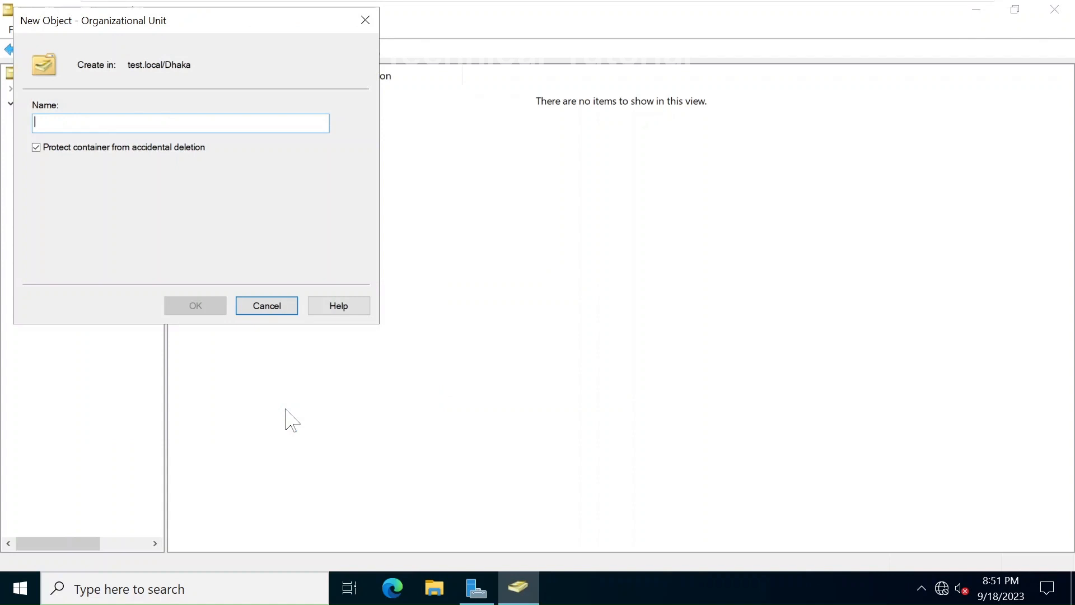
pyautogui.write('P')
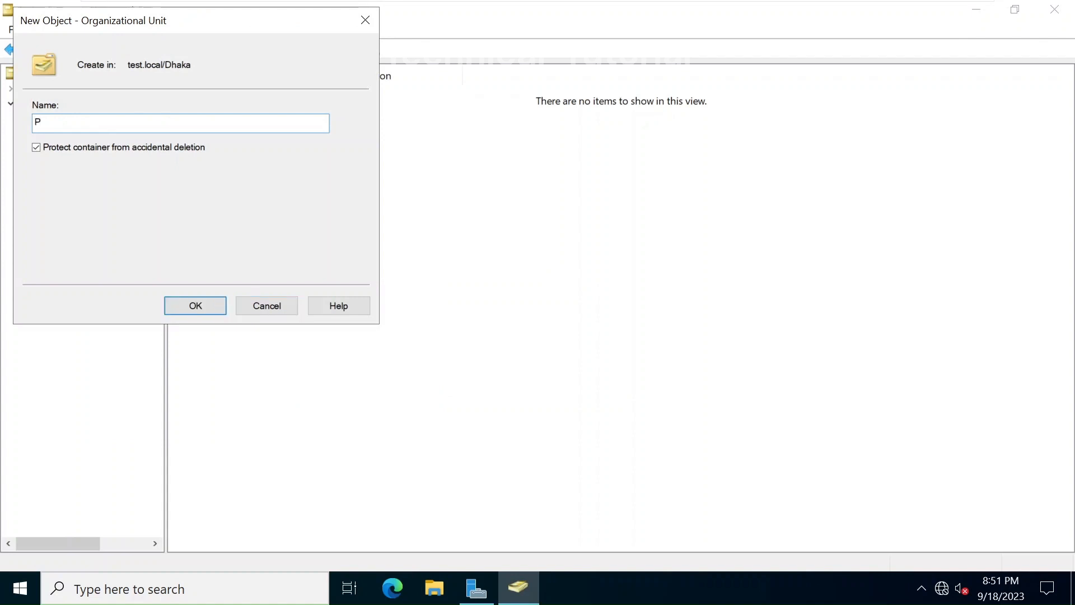
pyautogui.write('rocurement')
pyautogui.press('Return')
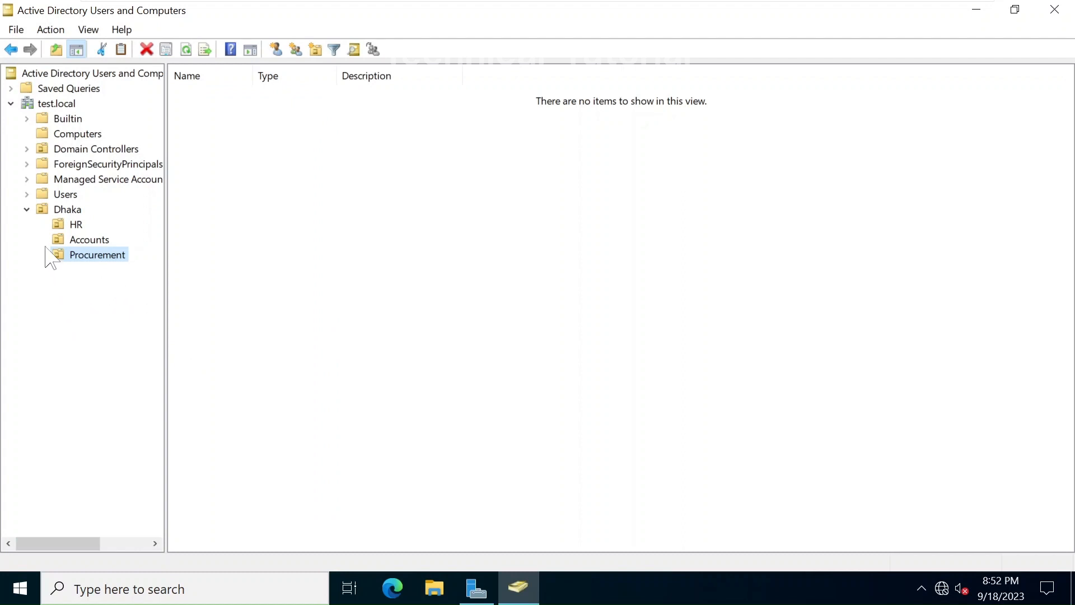
# Expand Dhaka, browse HR, Accounts and Procurement, then return to the empty HR unit
pyautogui.click(27, 210)
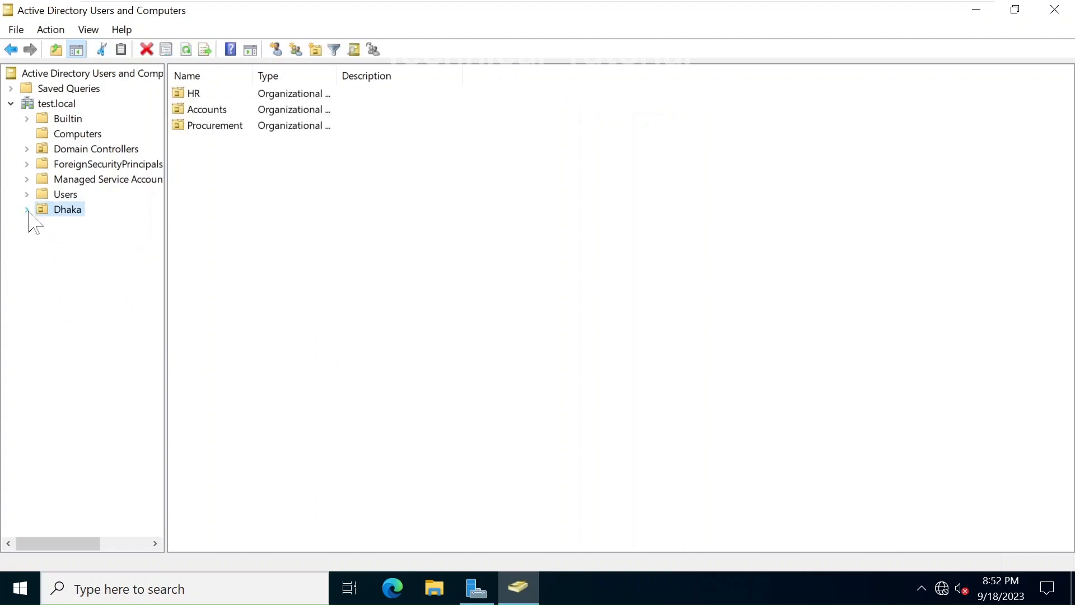
pyautogui.click(27, 210)
pyautogui.click(77, 226)
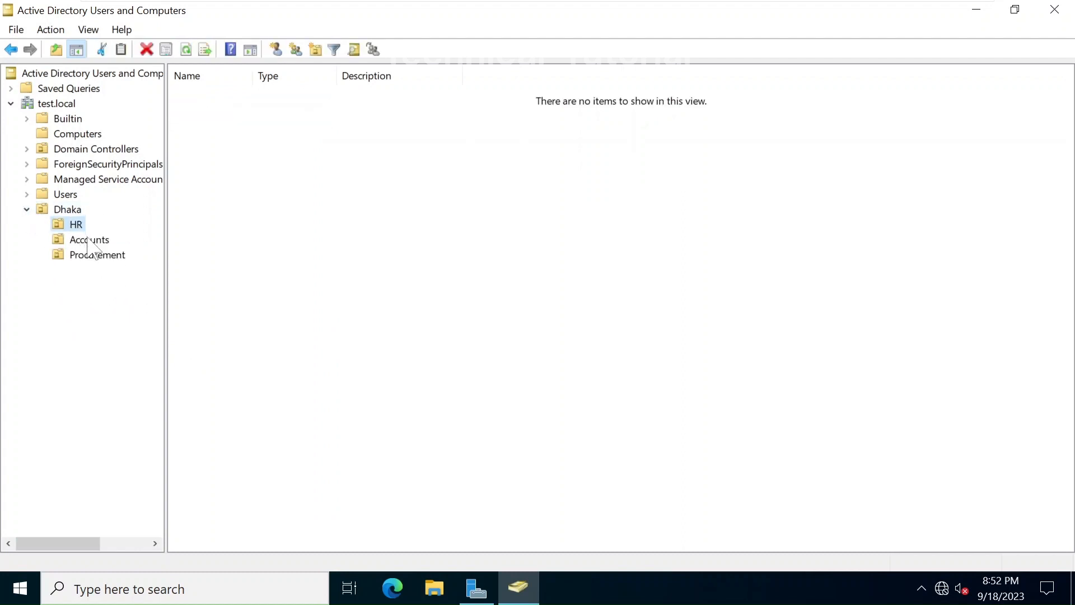
pyautogui.click(88, 241)
pyautogui.click(92, 255)
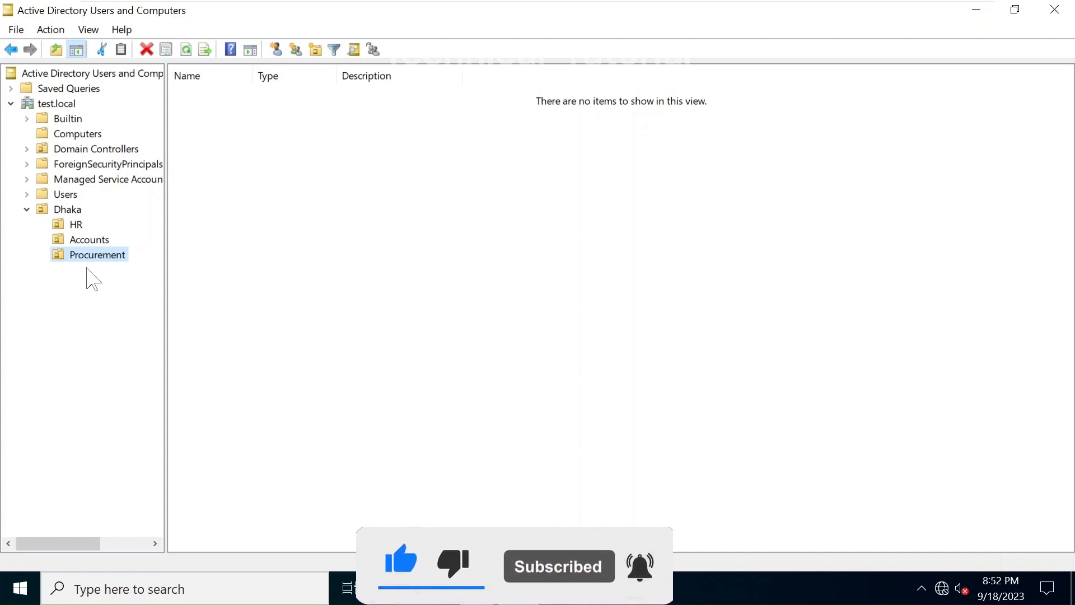
pyautogui.click(76, 226)
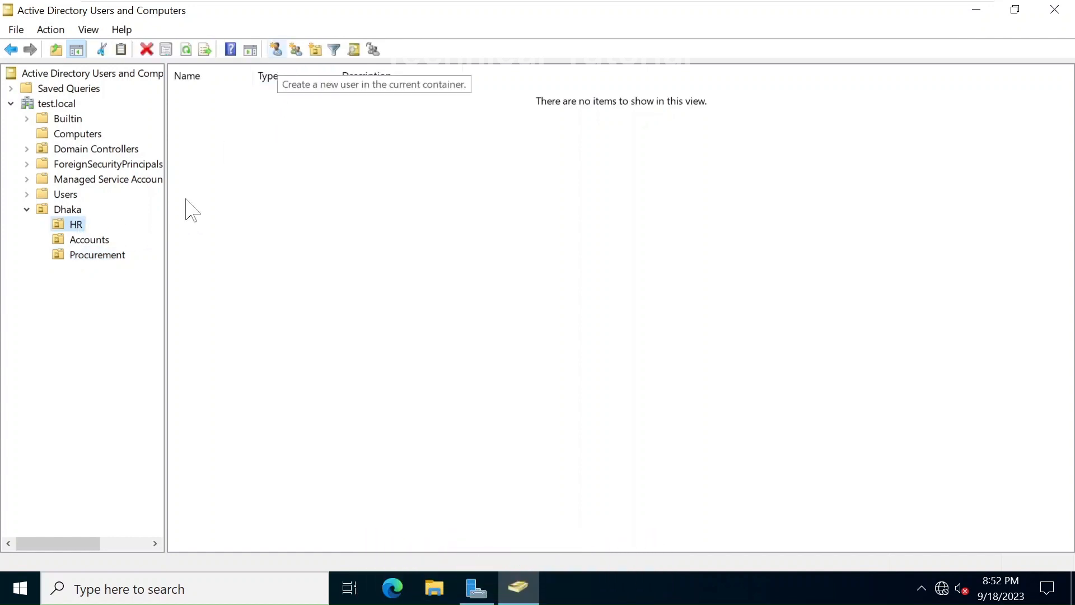
pyautogui.rightClick(67, 229)
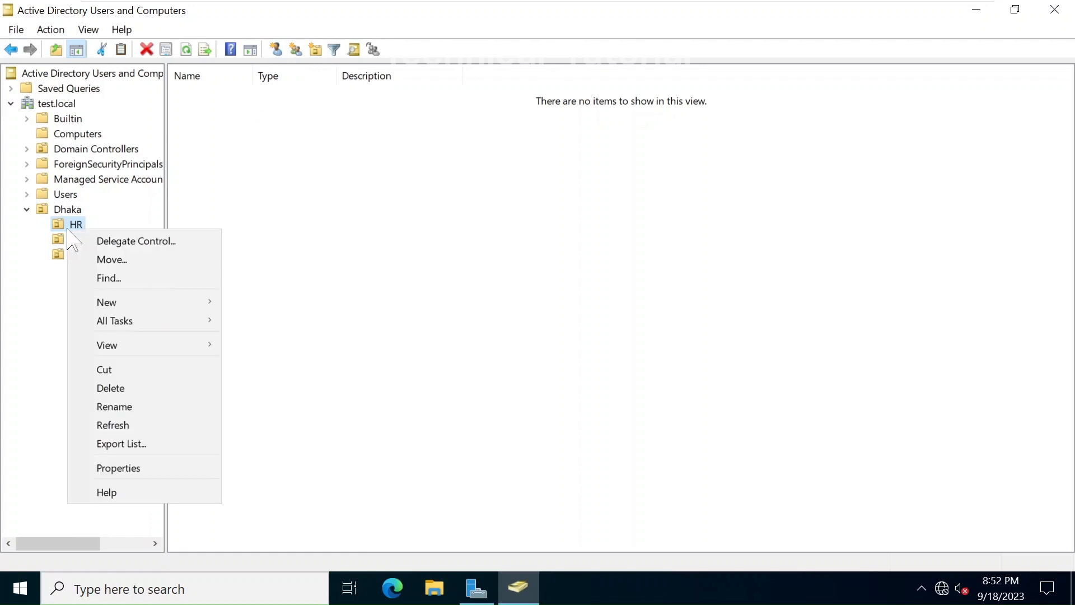
pyautogui.moveTo(144, 305)
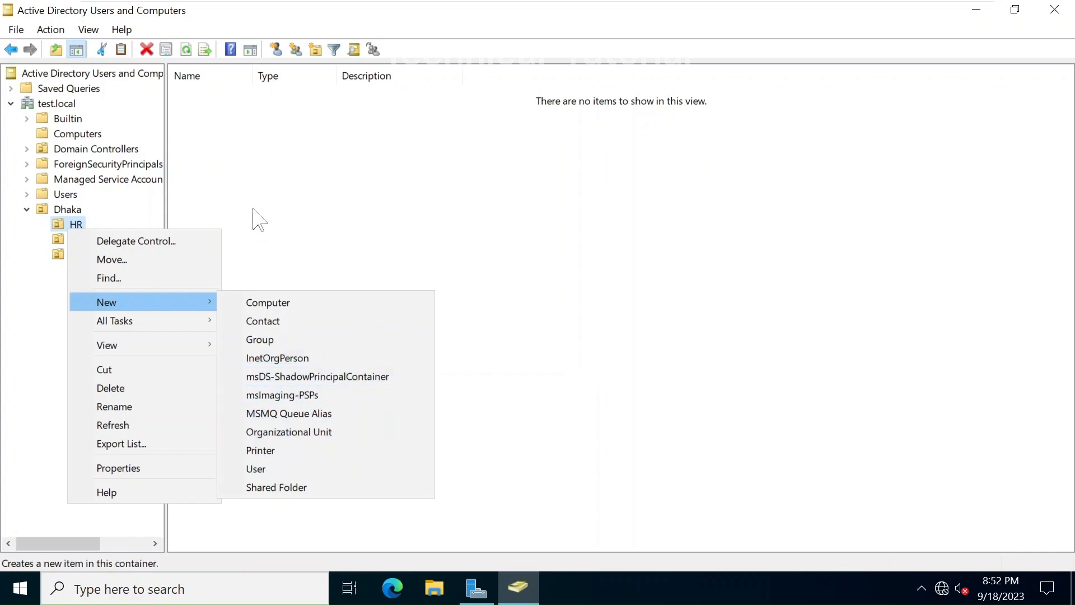
pyautogui.click(276, 209)
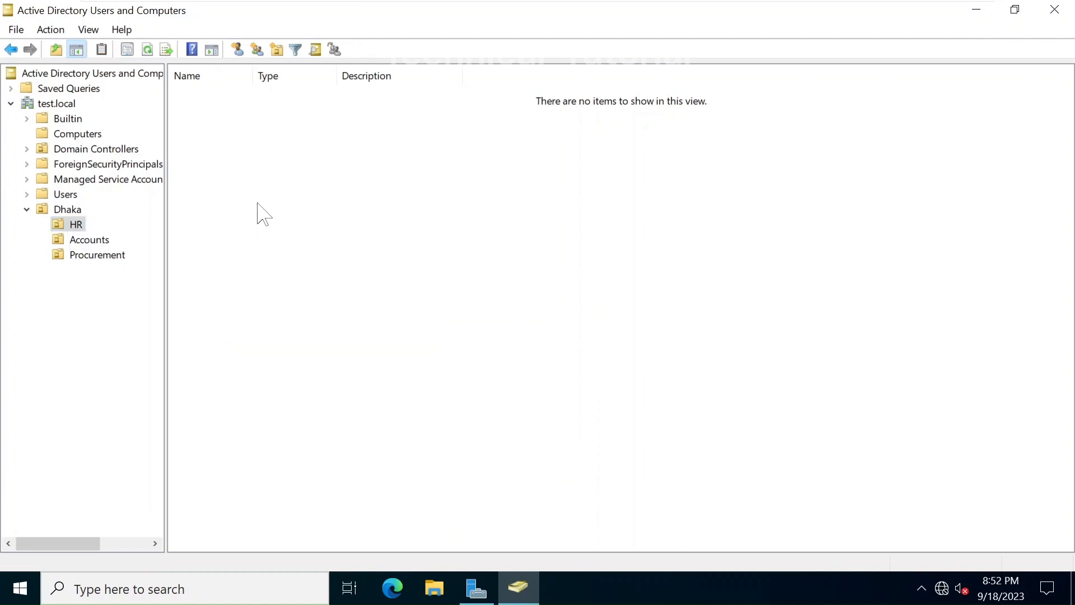
pyautogui.click(77, 225)
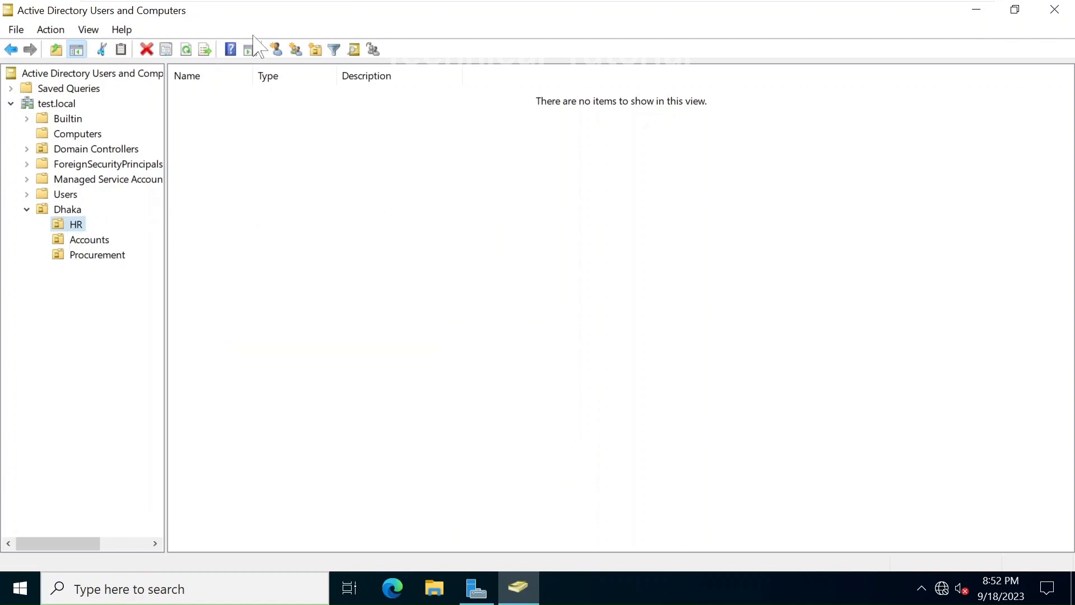
pyautogui.click(277, 49)
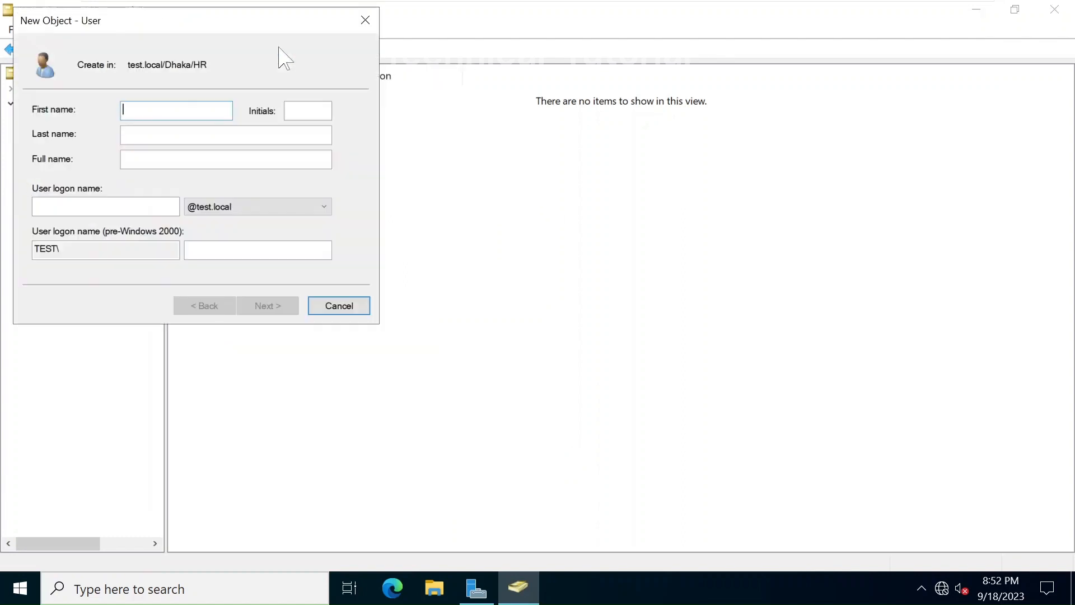
pyautogui.moveTo(233, 21); pyautogui.dragTo(481, 232)
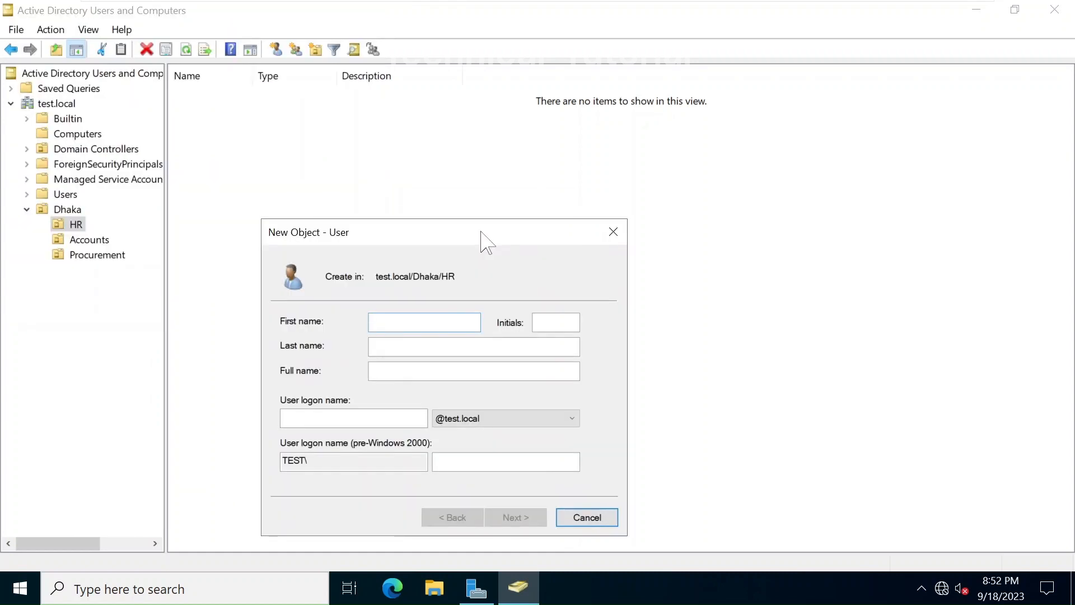
pyautogui.write('Test')
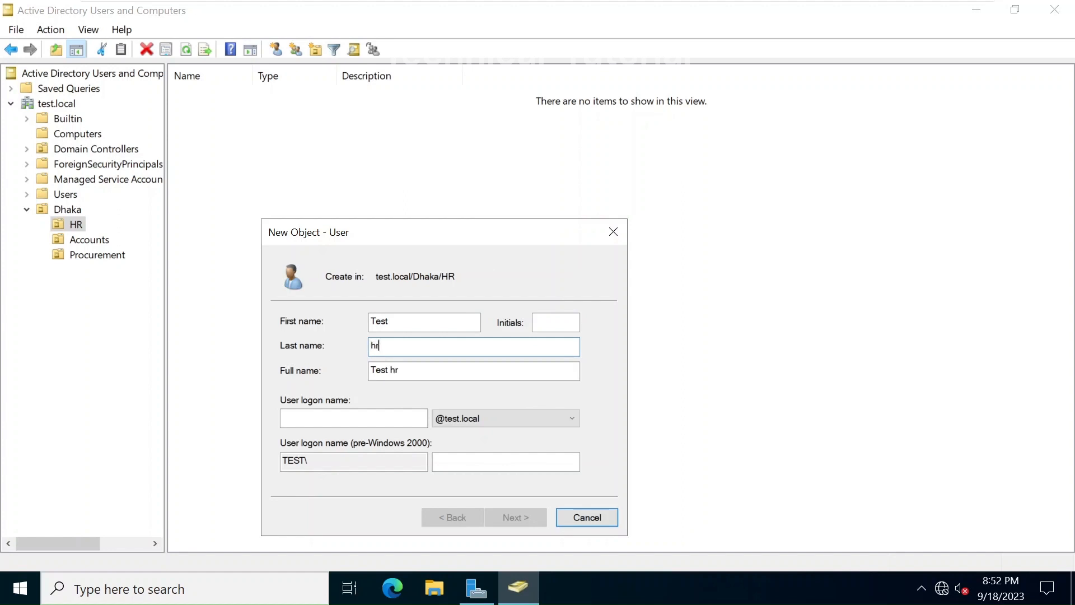
pyautogui.click(353, 418)
pyautogui.write('test')
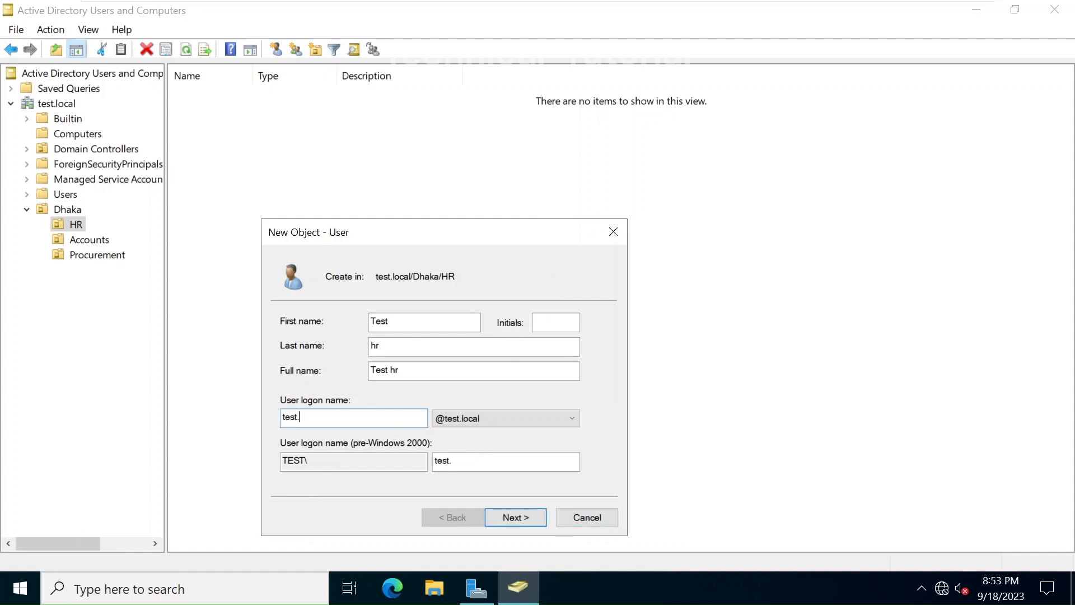
pyautogui.write('.hr')
pyautogui.click(450, 423)
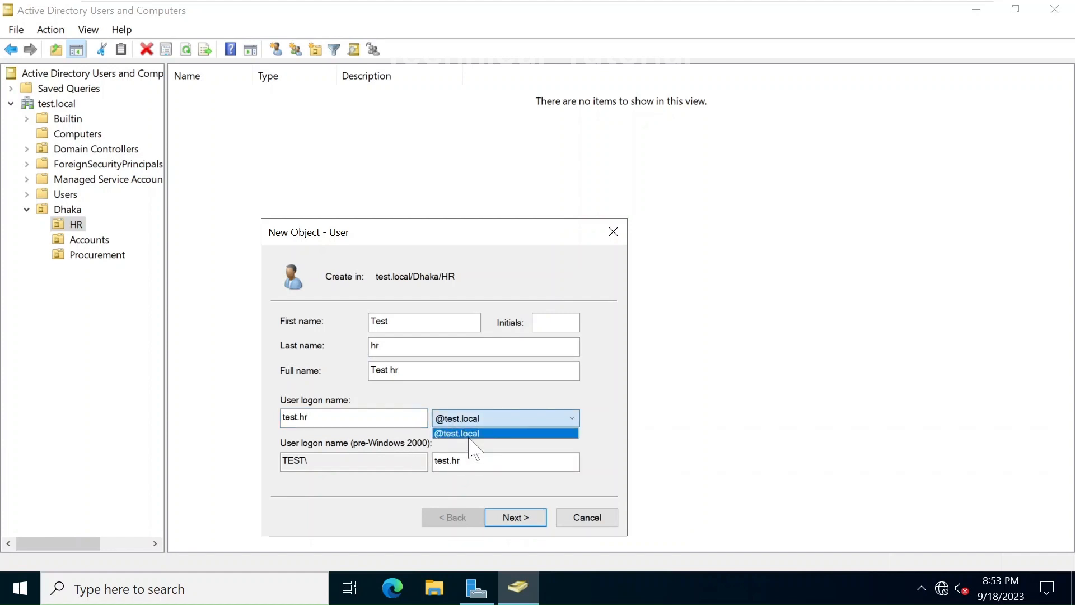
pyautogui.click(469, 438)
pyautogui.click(463, 423)
pyautogui.click(472, 434)
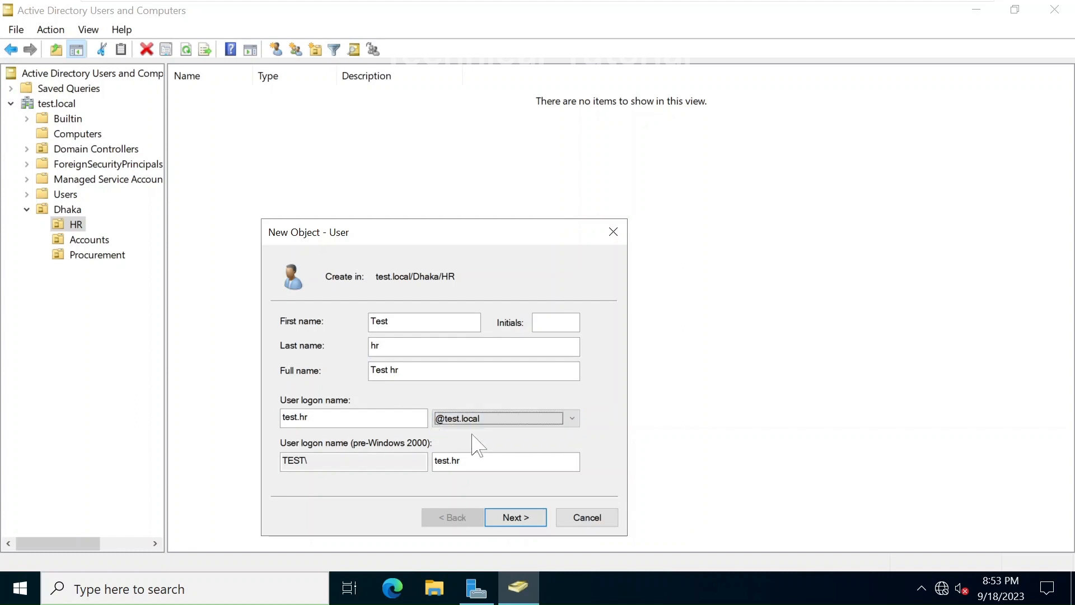
pyautogui.click(516, 518)
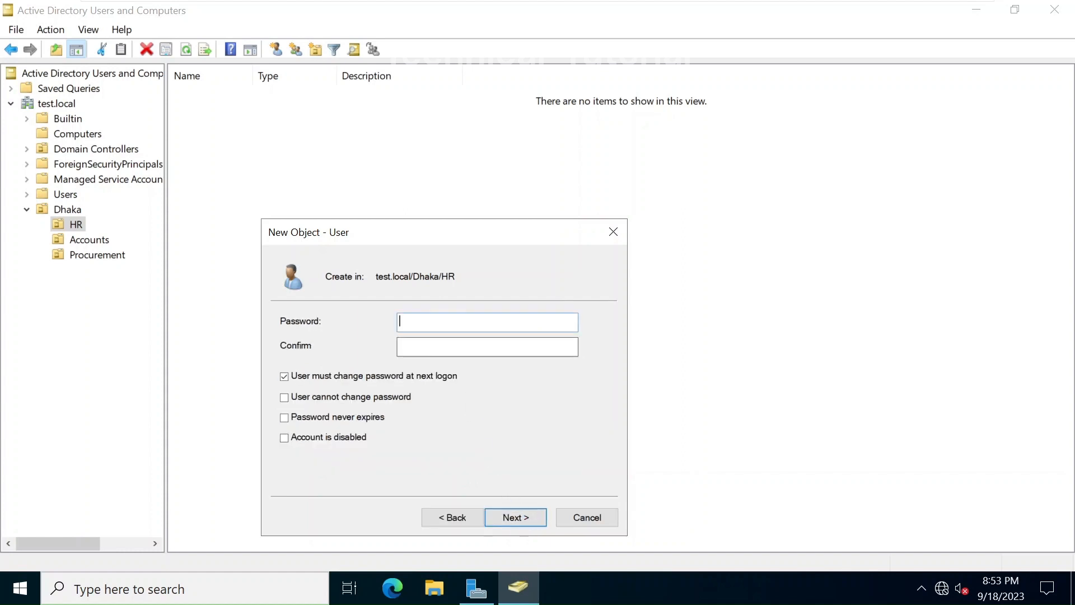
# Enter and confirm the account password, then toggle the next-logon password change option
pyautogui.write('P@ssw0r')
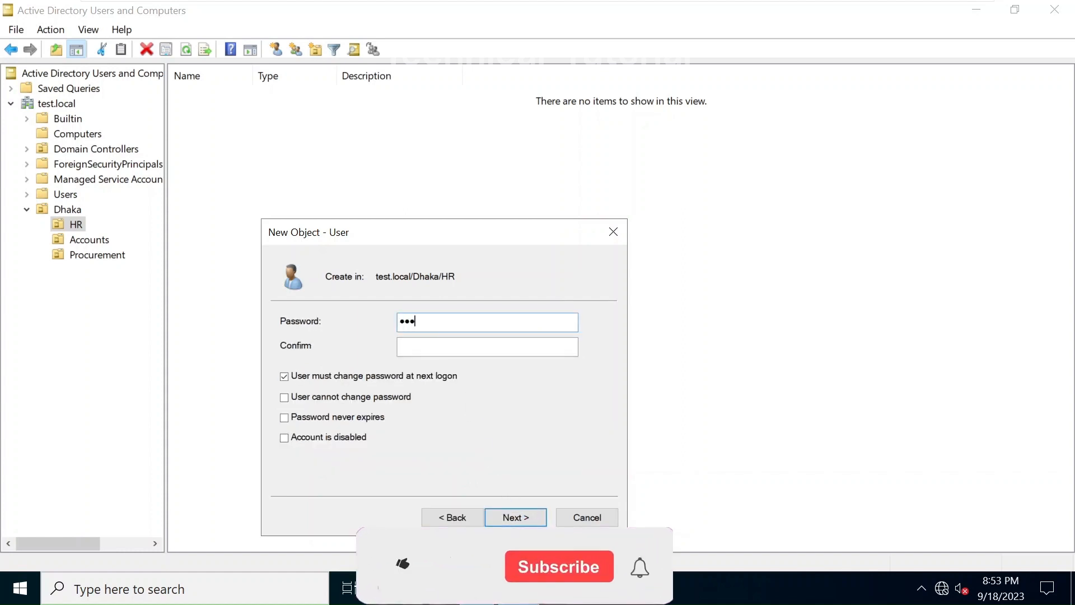
pyautogui.press('Tab')
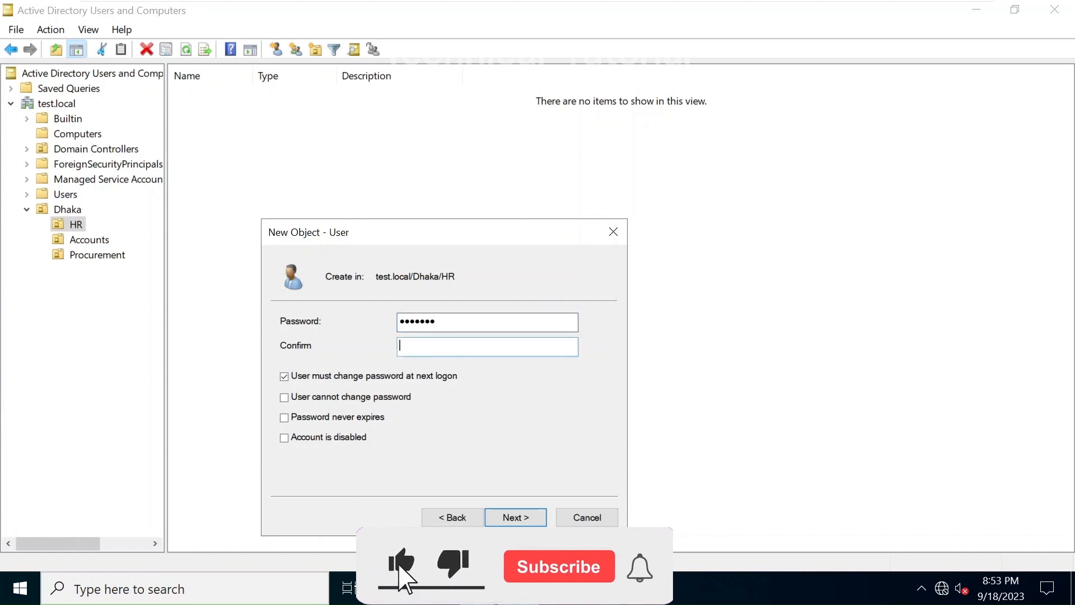
pyautogui.write('P@ssw0r')
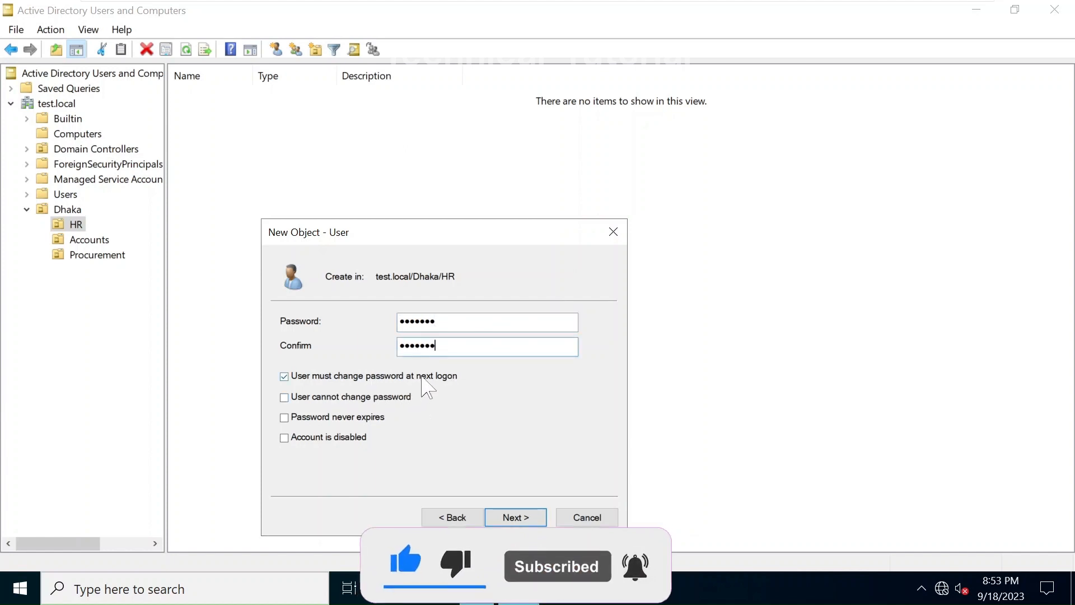
pyautogui.click(284, 377)
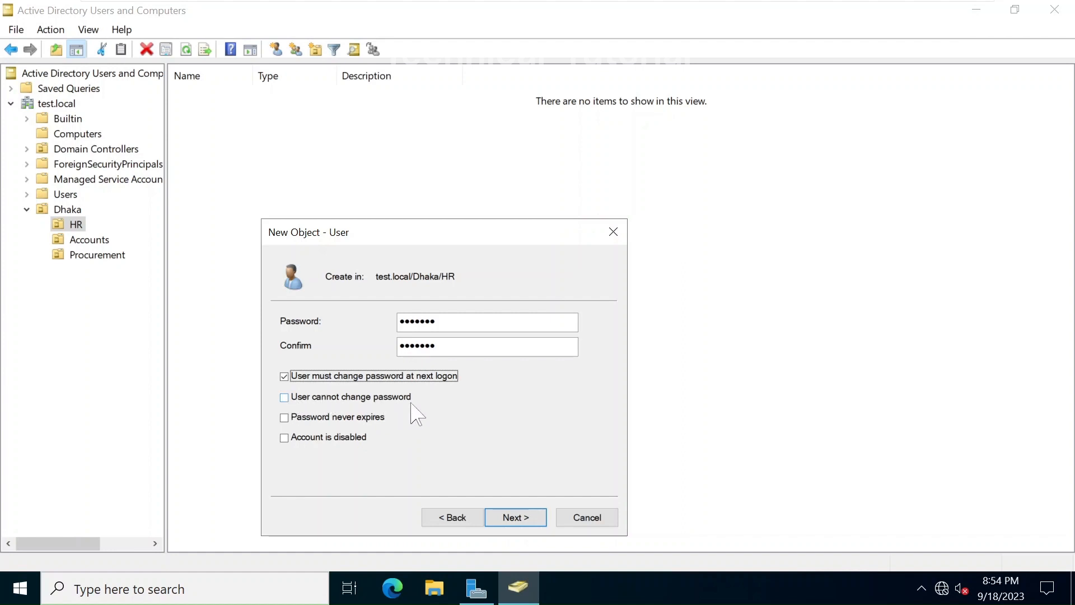
# Require a password change at next logon, leave 'Password never expires' off, and finish creating Test hr
pyautogui.click(345, 419)
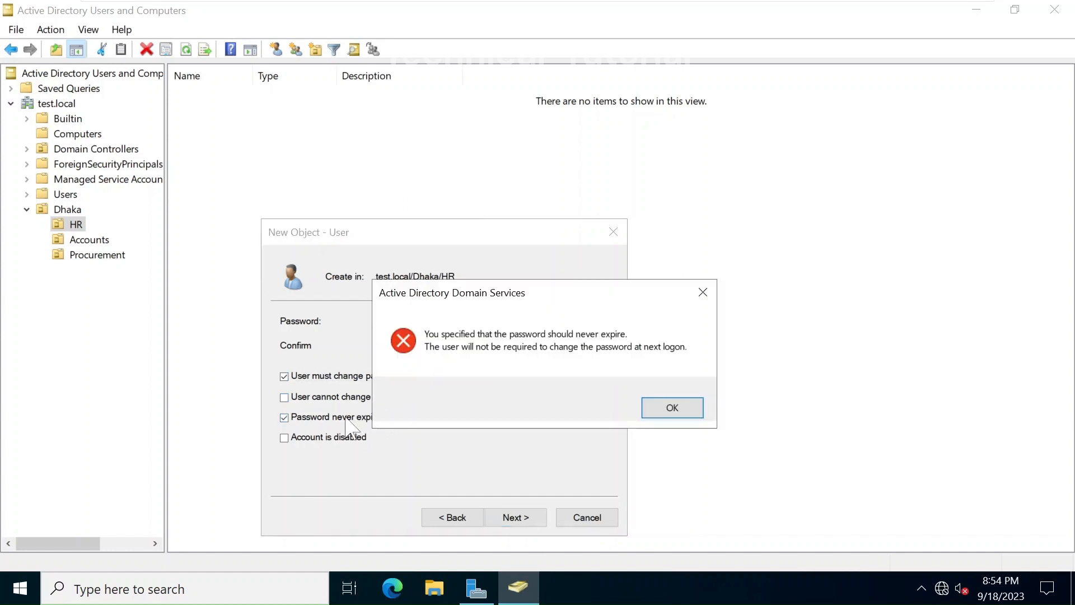
pyautogui.click(672, 408)
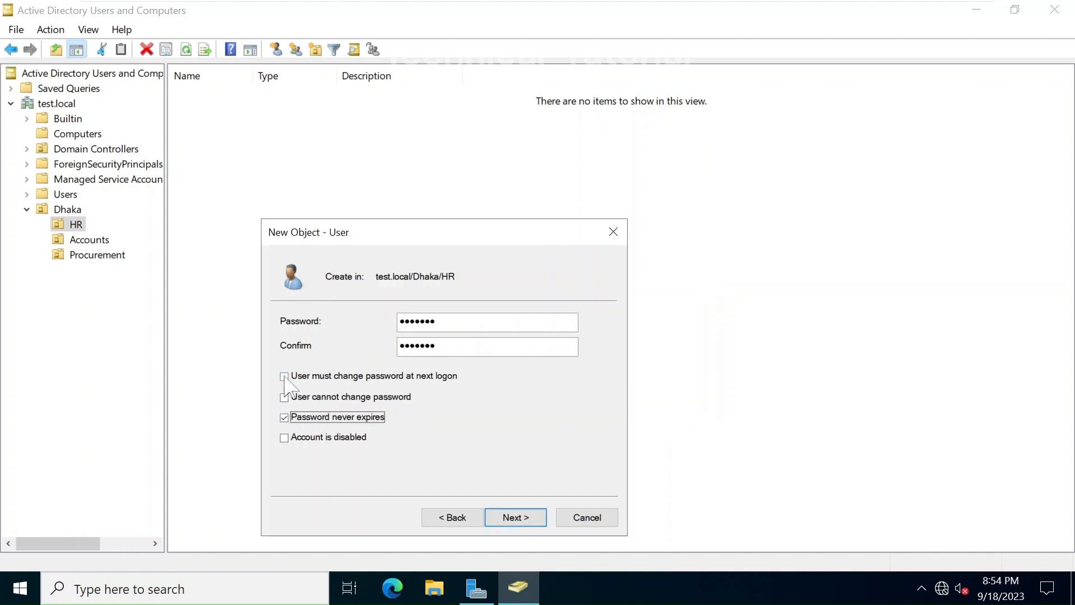
pyautogui.click(284, 377)
pyautogui.click(672, 408)
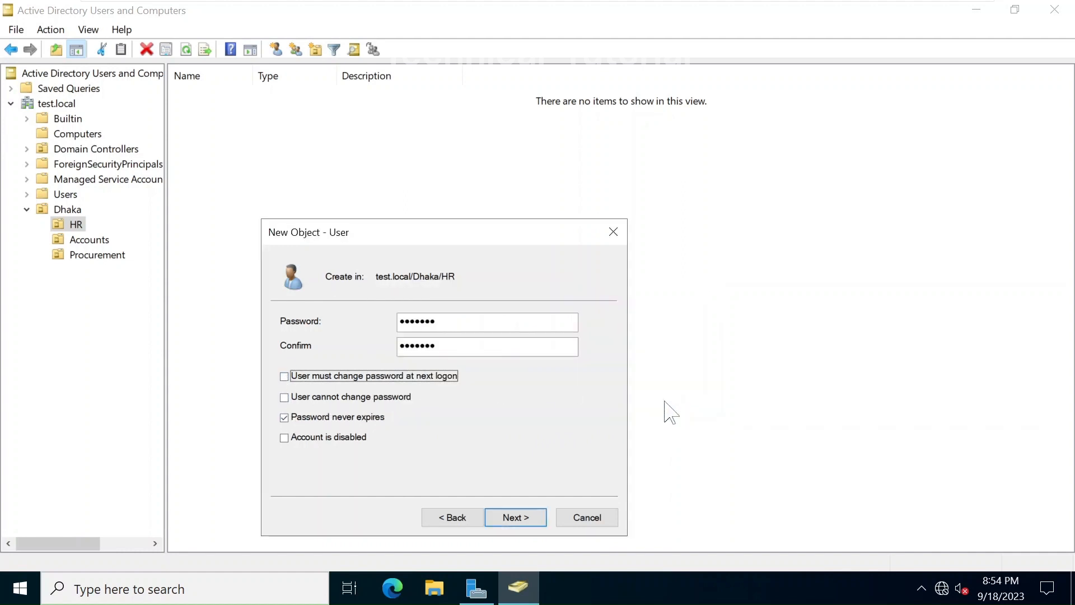
pyautogui.click(284, 418)
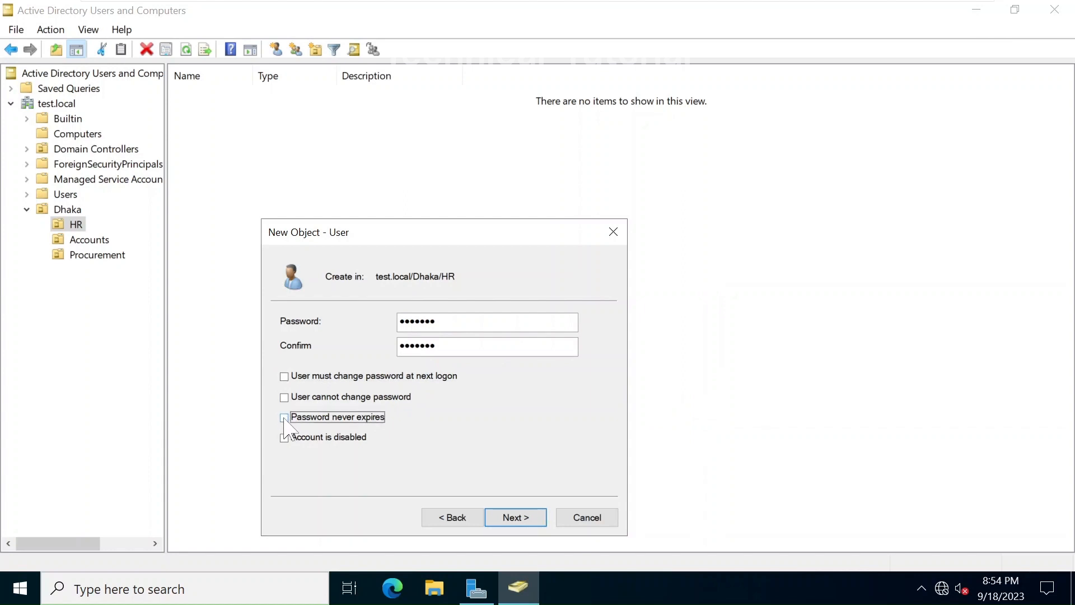
pyautogui.click(285, 377)
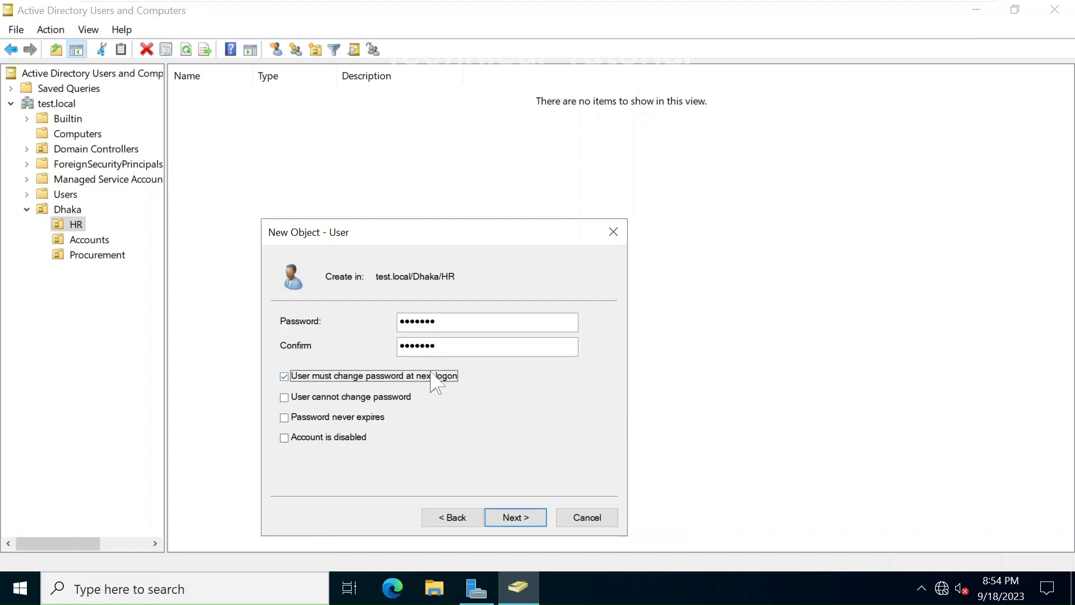
pyautogui.click(535, 520)
pyautogui.click(534, 517)
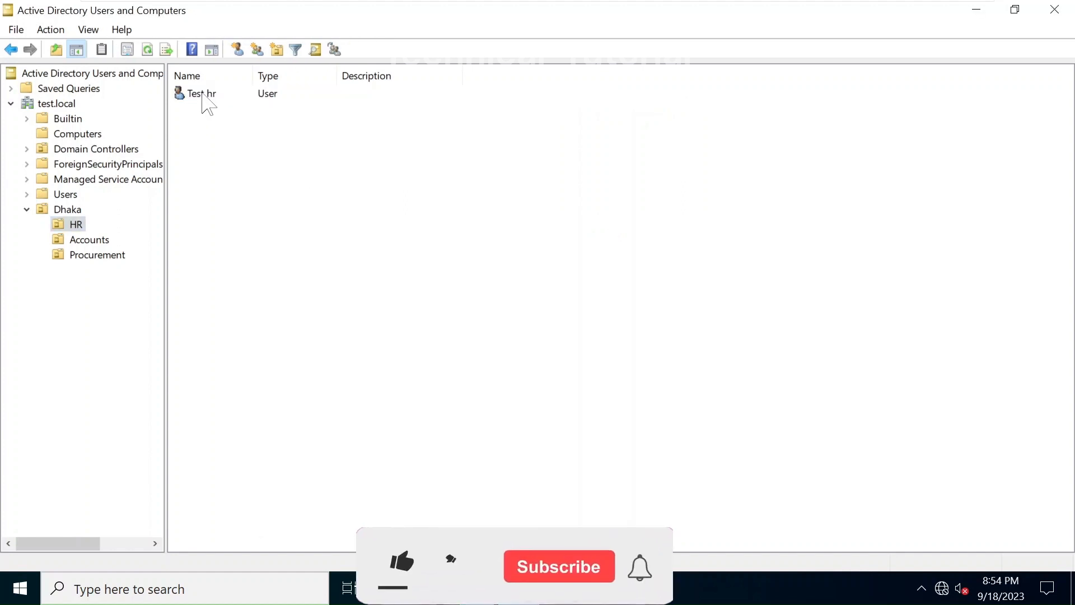
# Open the Copy Object – User dialog from the Test hr account in HR
pyautogui.click(205, 164)
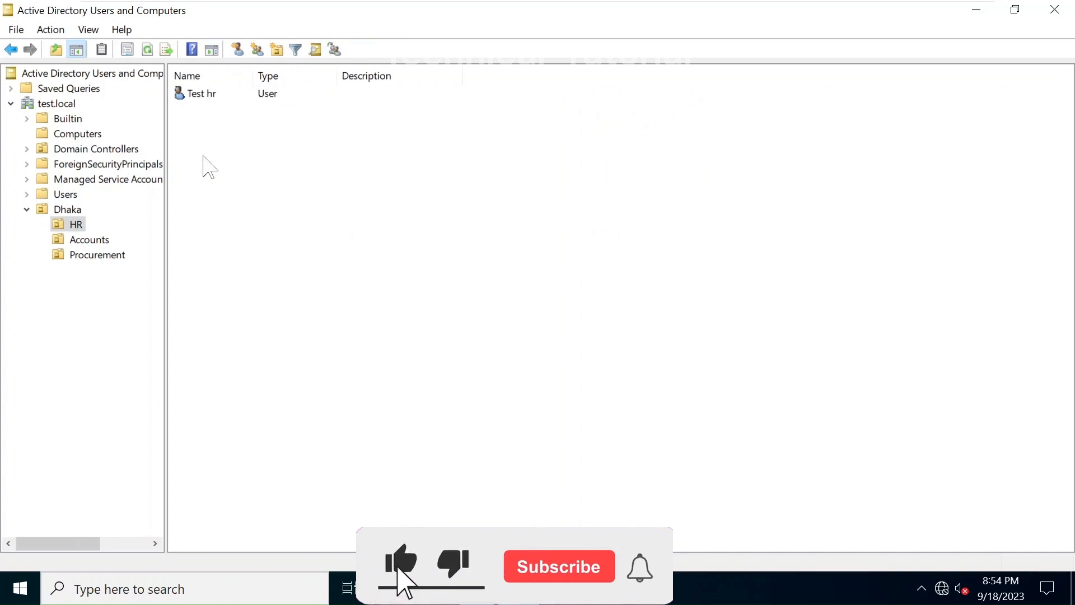
pyautogui.rightClick(184, 94)
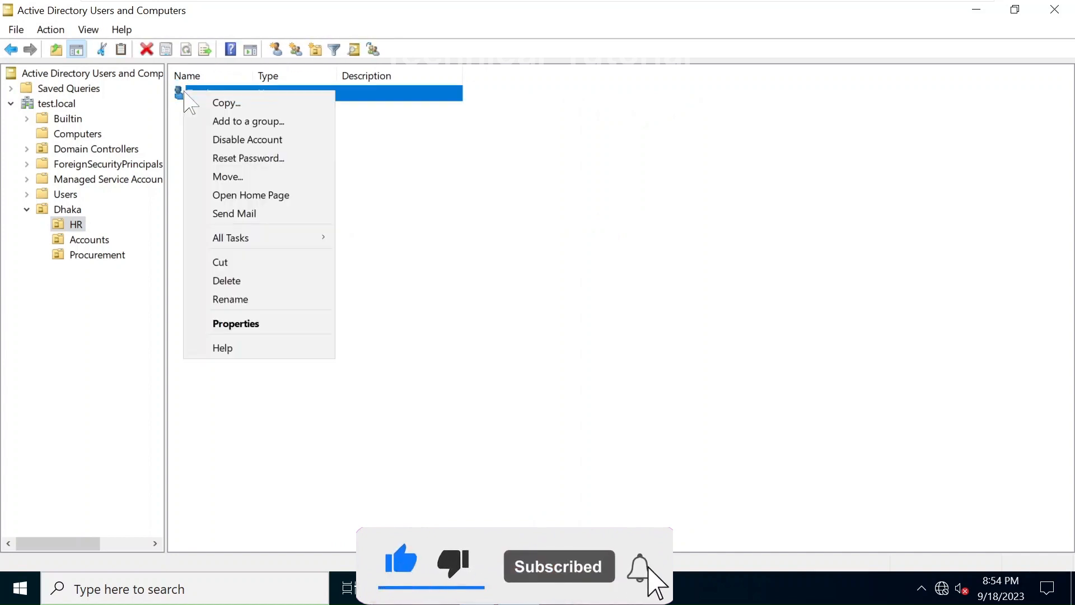
pyautogui.click(202, 101)
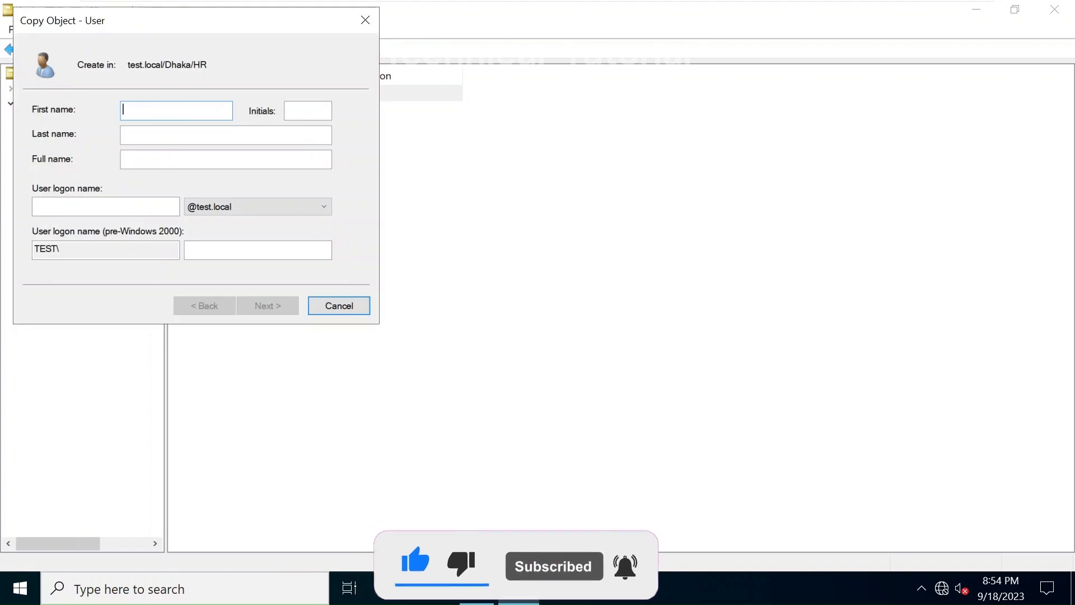
# Name the copied user test1 hr and fix its logon name after the already-in-use warning
pyautogui.moveTo(188, 17); pyautogui.dragTo(411, 220)
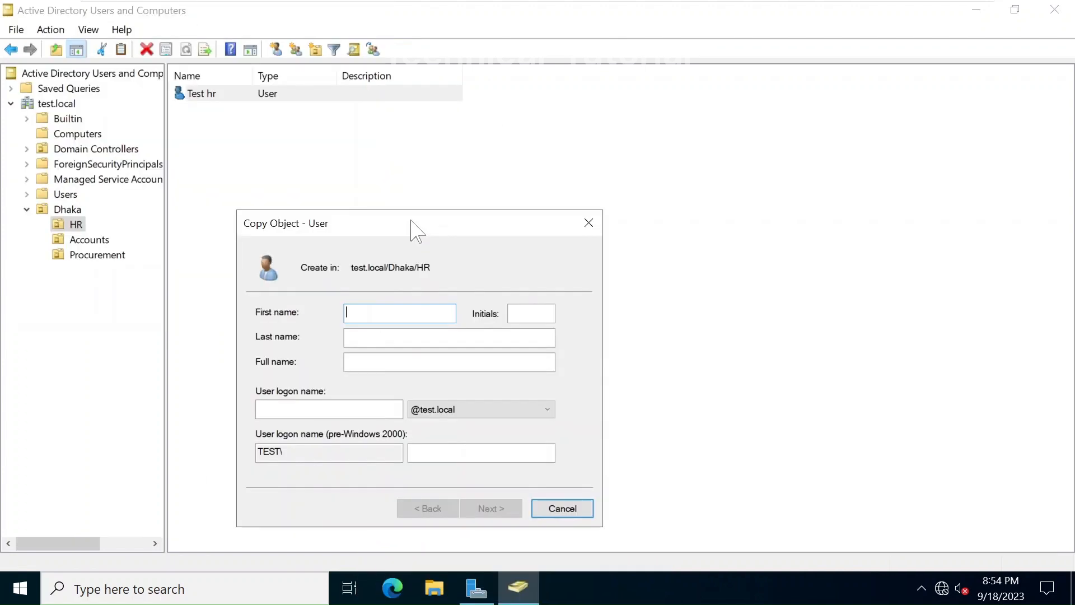
pyautogui.write('test1')
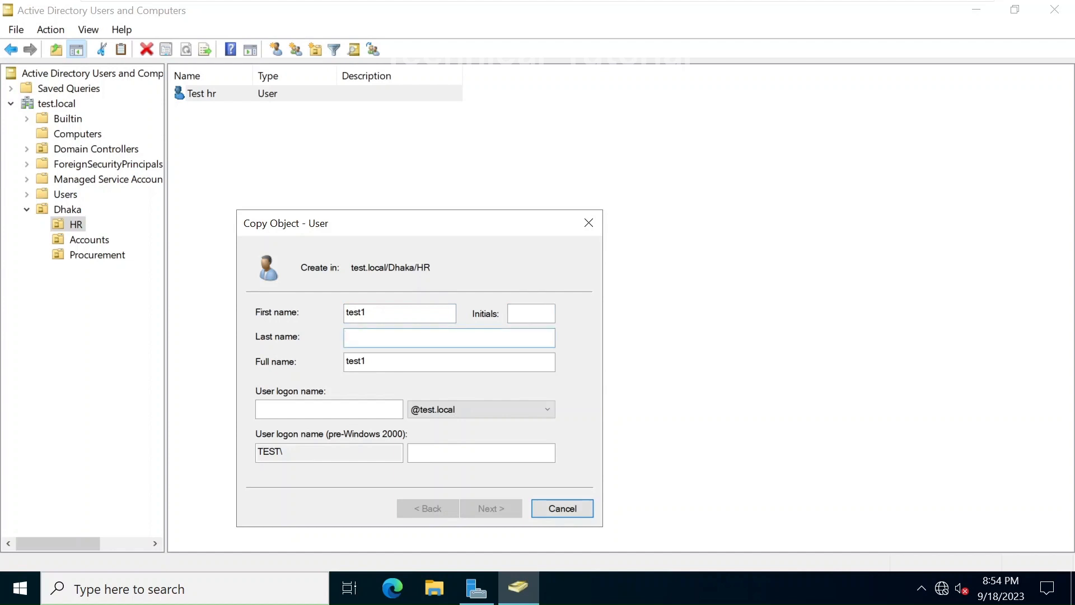
pyautogui.press('Tab')
pyautogui.press('Tab')
pyautogui.write('test1')
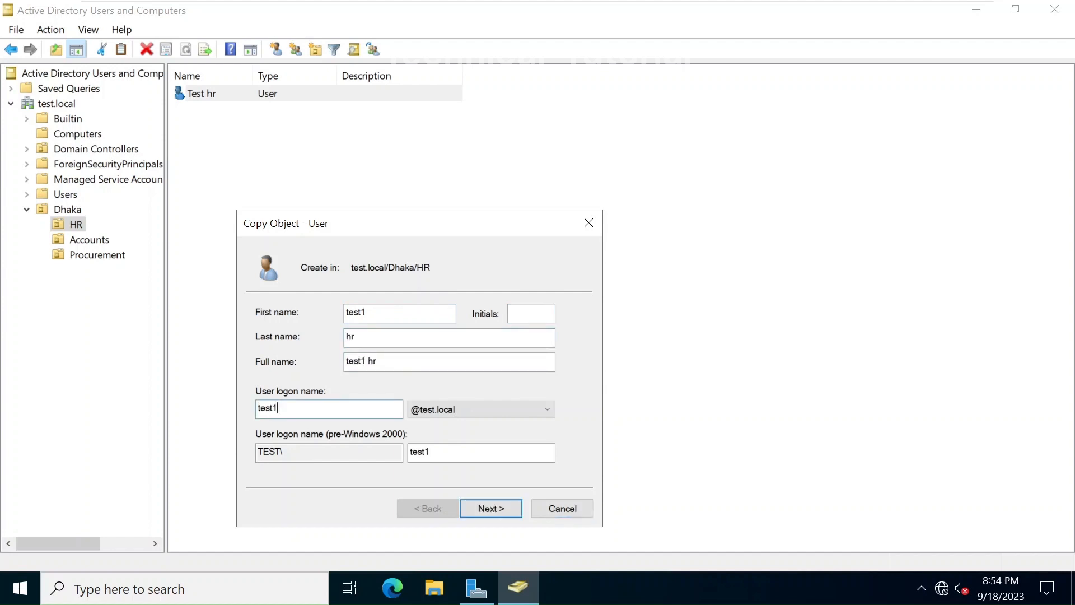
pyautogui.write('.h')
pyautogui.press('BackSpace')
pyautogui.press('BackSpace')
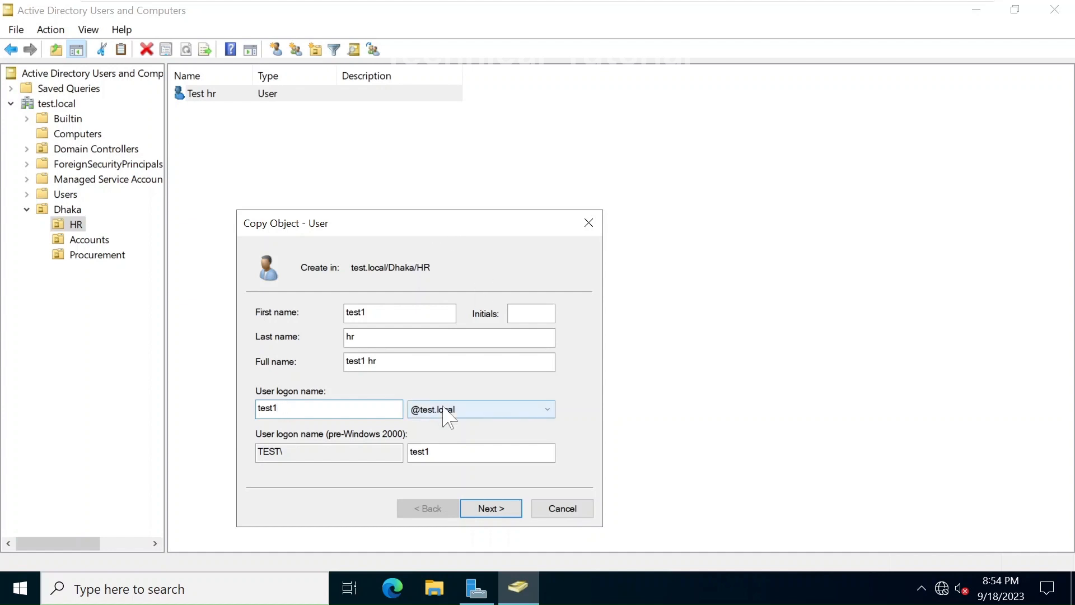
pyautogui.click(494, 508)
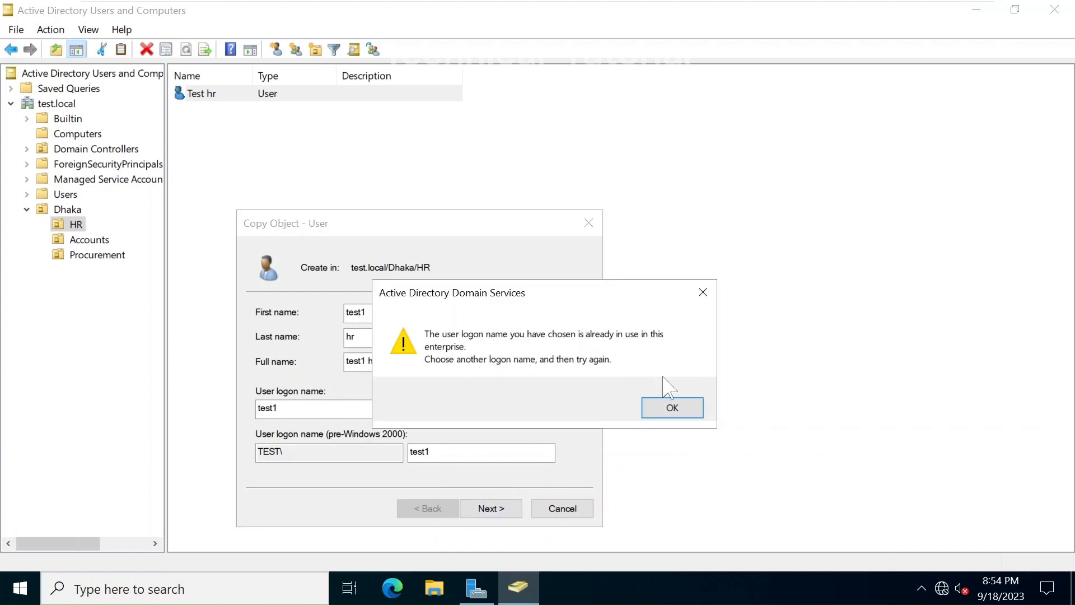
pyautogui.click(675, 409)
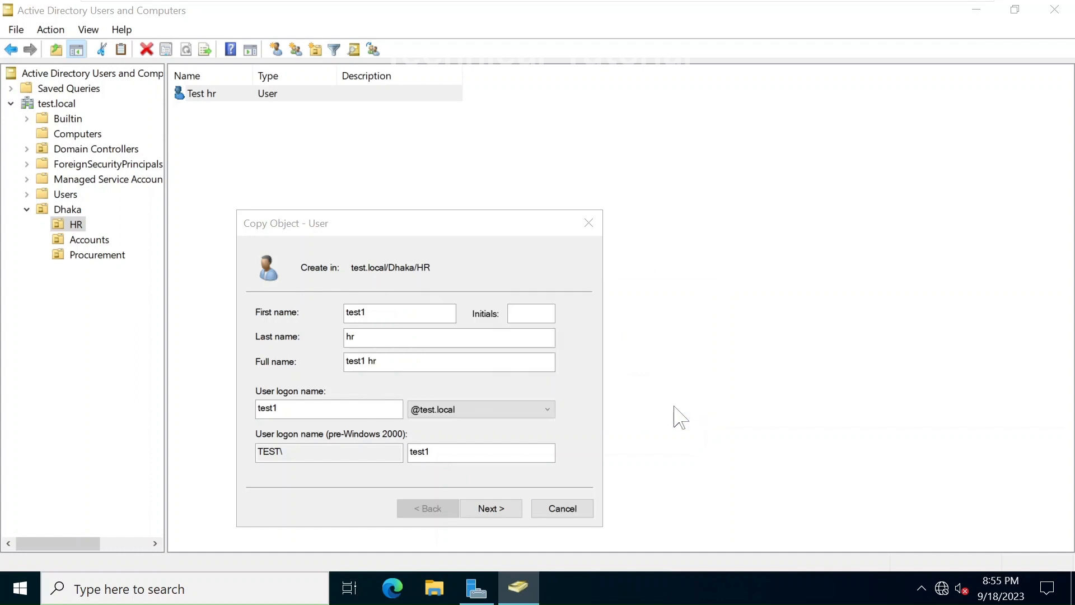
pyautogui.click(302, 409)
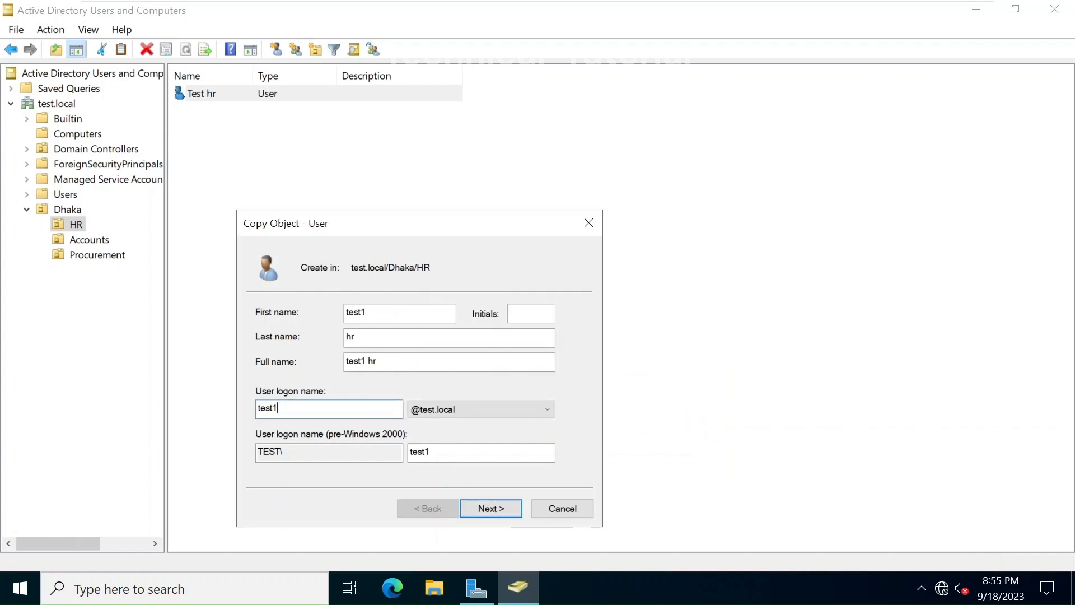
pyautogui.write('.hr')
# Set the new user's password and finish creating test1 hr
pyautogui.click(500, 510)
pyautogui.write('P')
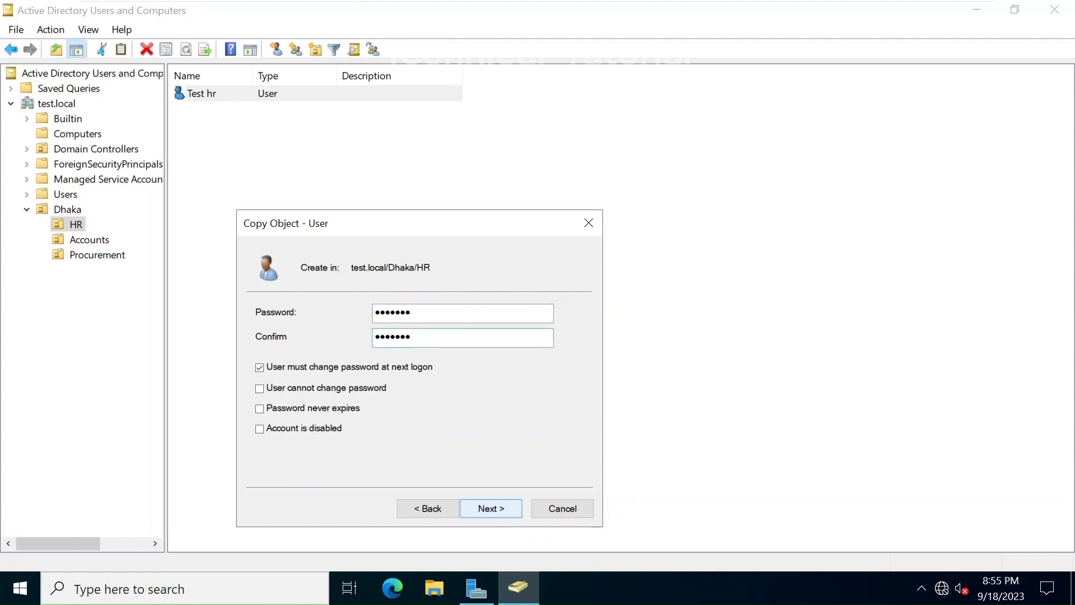
pyautogui.click(491, 508)
pyautogui.click(494, 510)
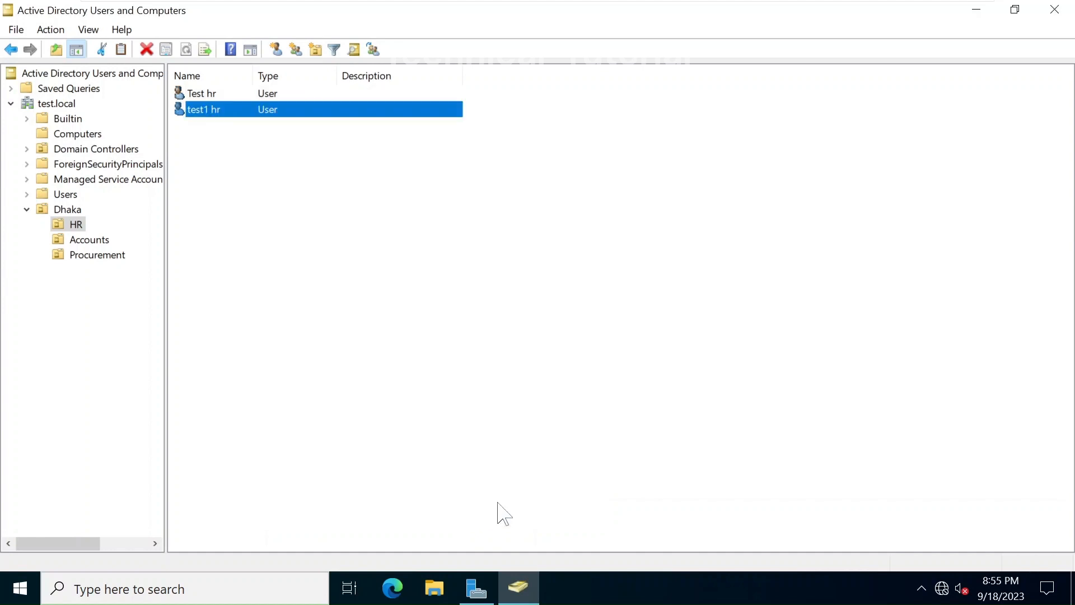
# Create group hr_test in the HR unit with Global scope and Security type
pyautogui.click(331, 237)
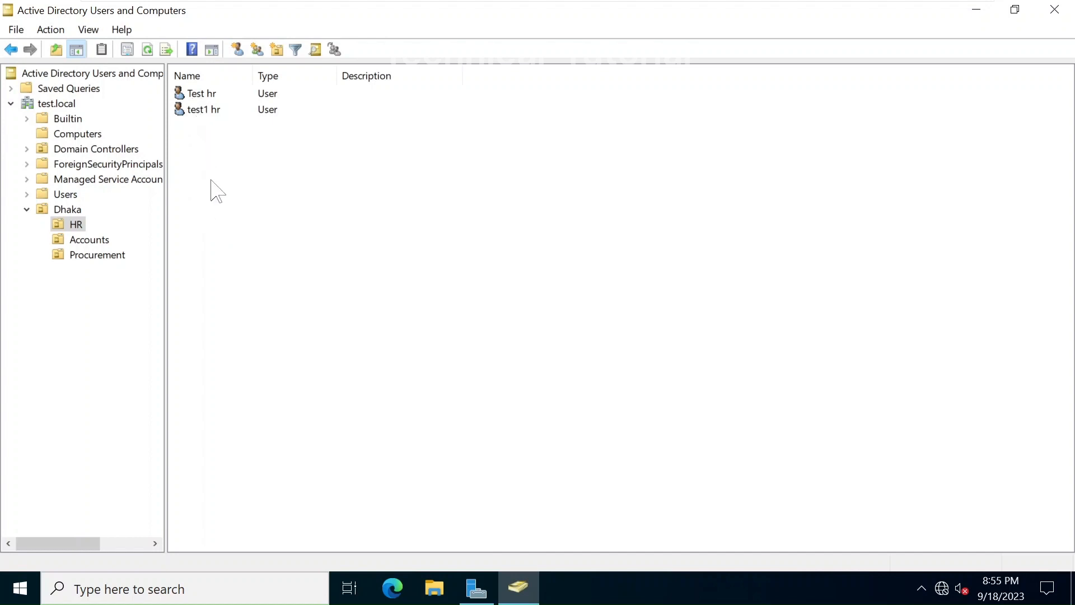
pyautogui.click(258, 49)
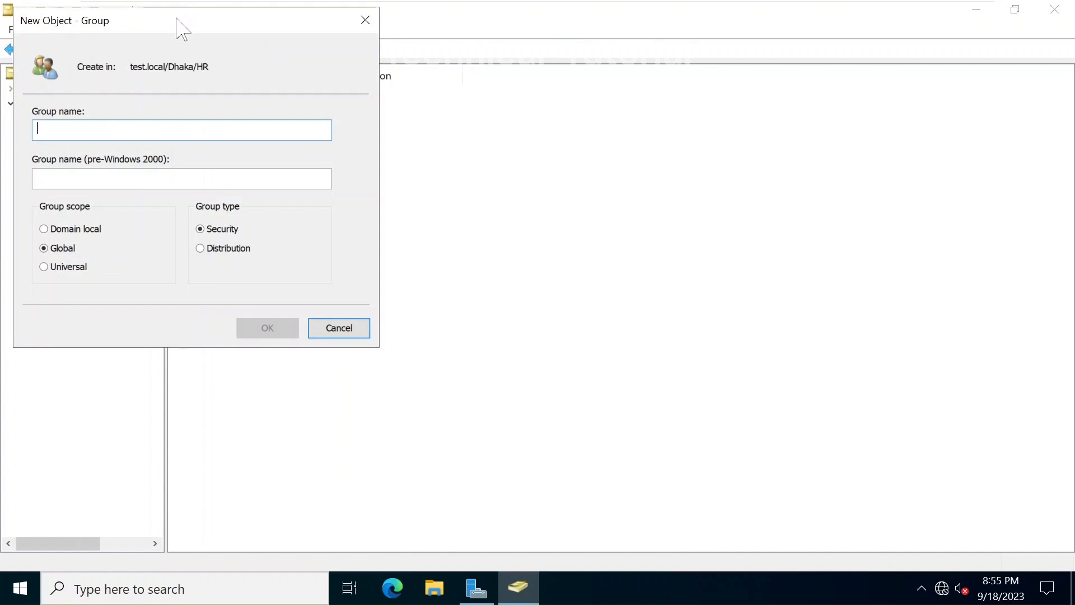
pyautogui.moveTo(176, 28); pyautogui.dragTo(443, 112)
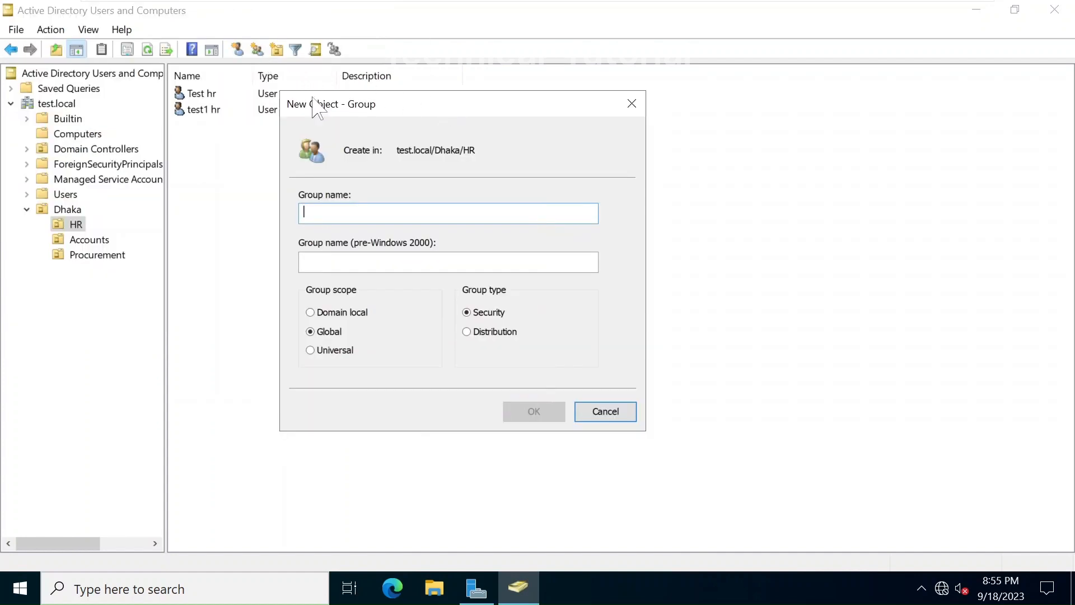
pyautogui.click(632, 104)
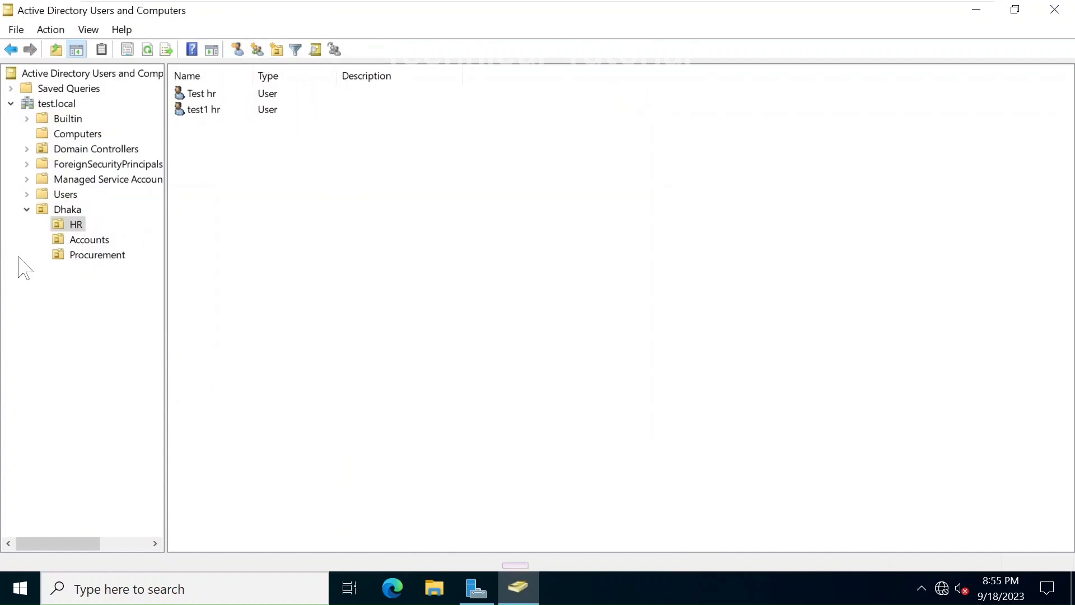
pyautogui.rightClick(70, 225)
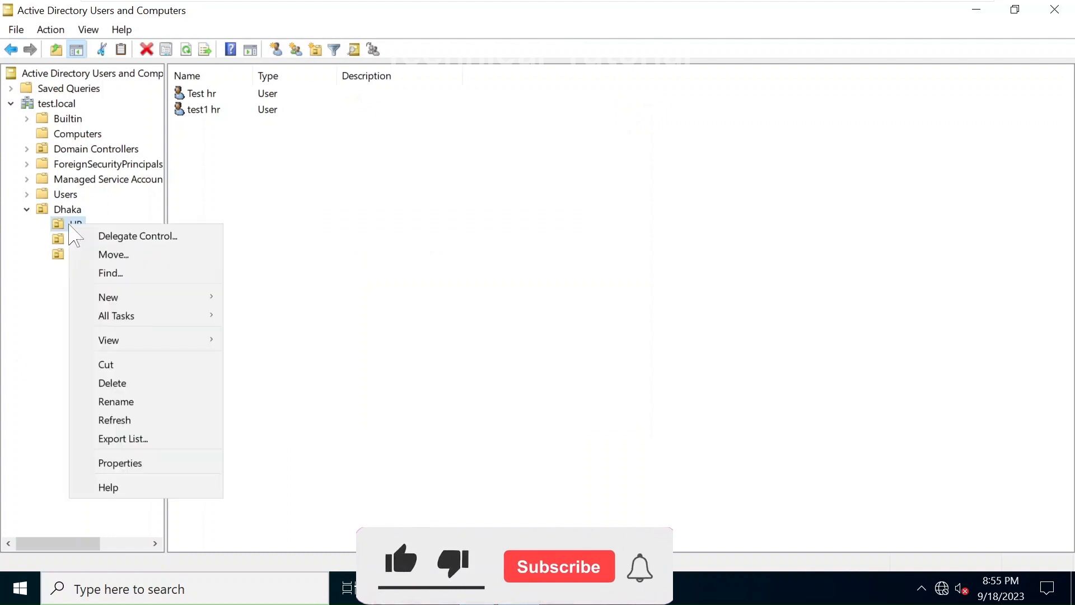
pyautogui.moveTo(112, 298)
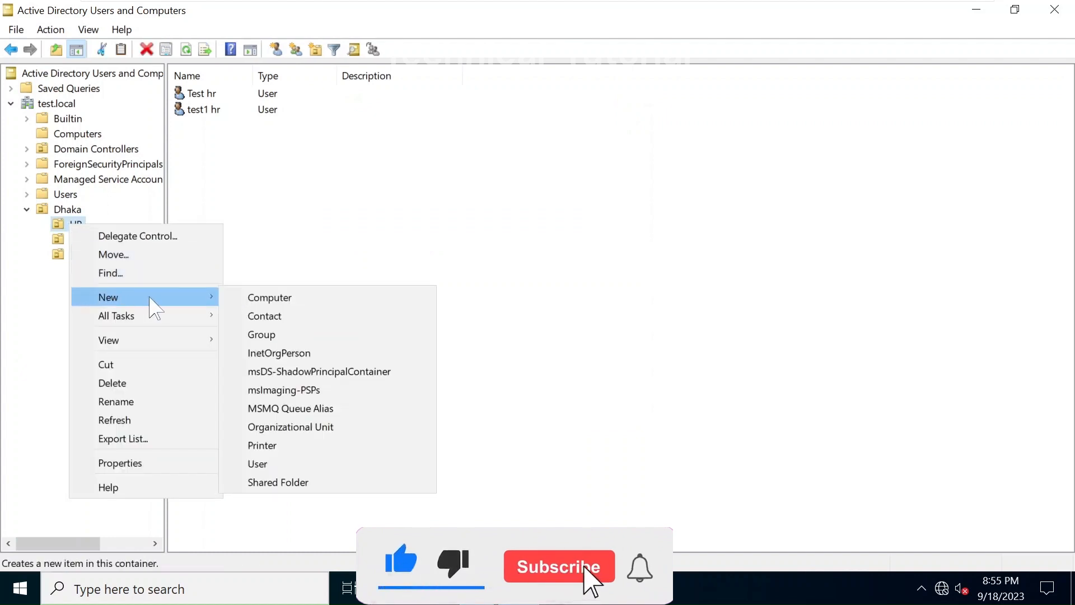
pyautogui.click(264, 335)
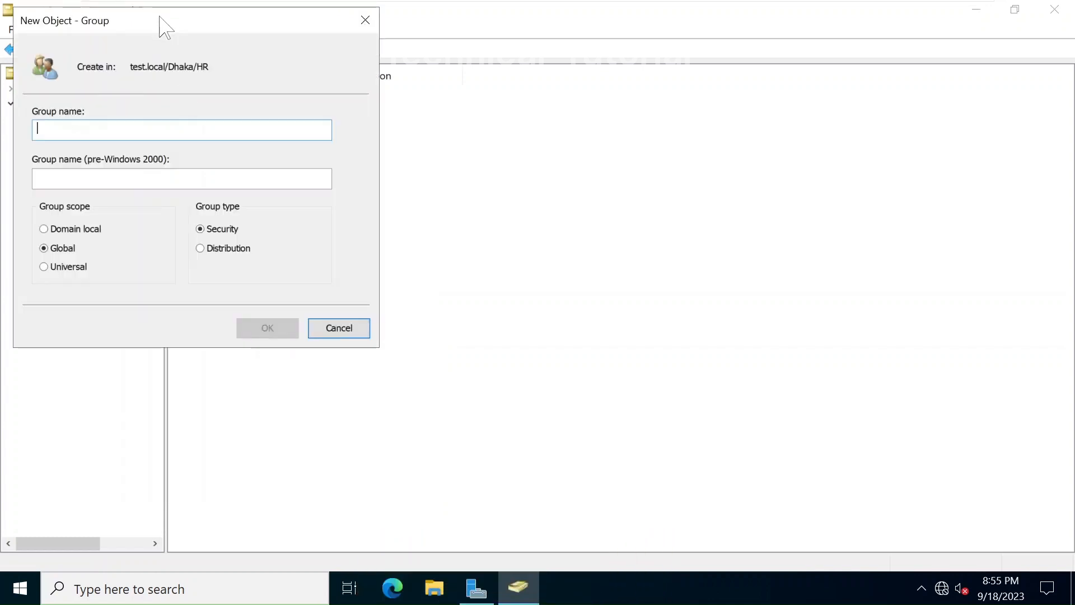
pyautogui.moveTo(165, 27); pyautogui.dragTo(478, 96)
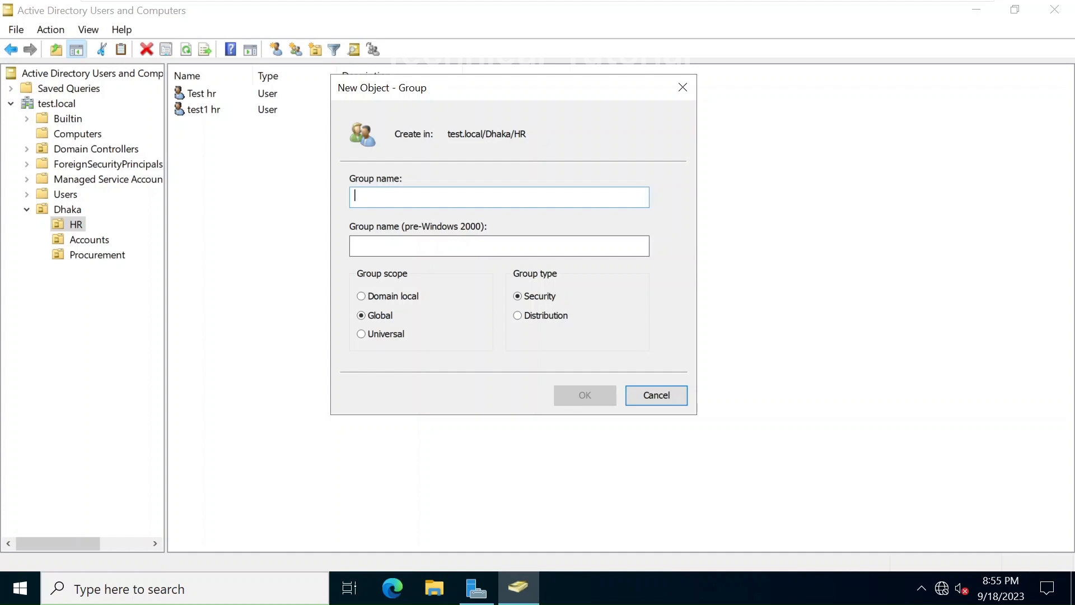
pyautogui.write('hr_')
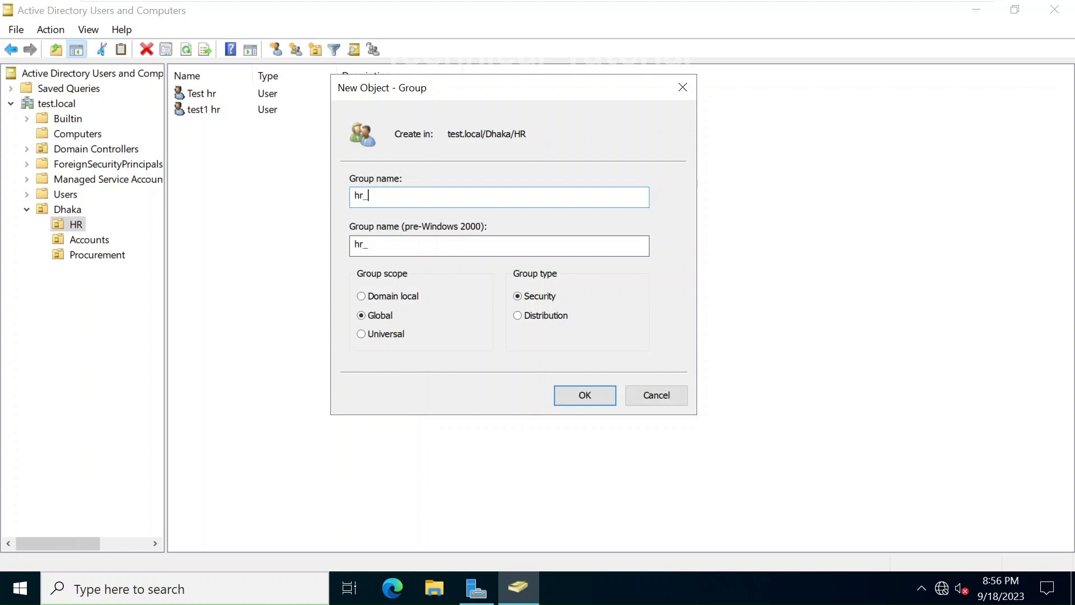
pyautogui.write('test')
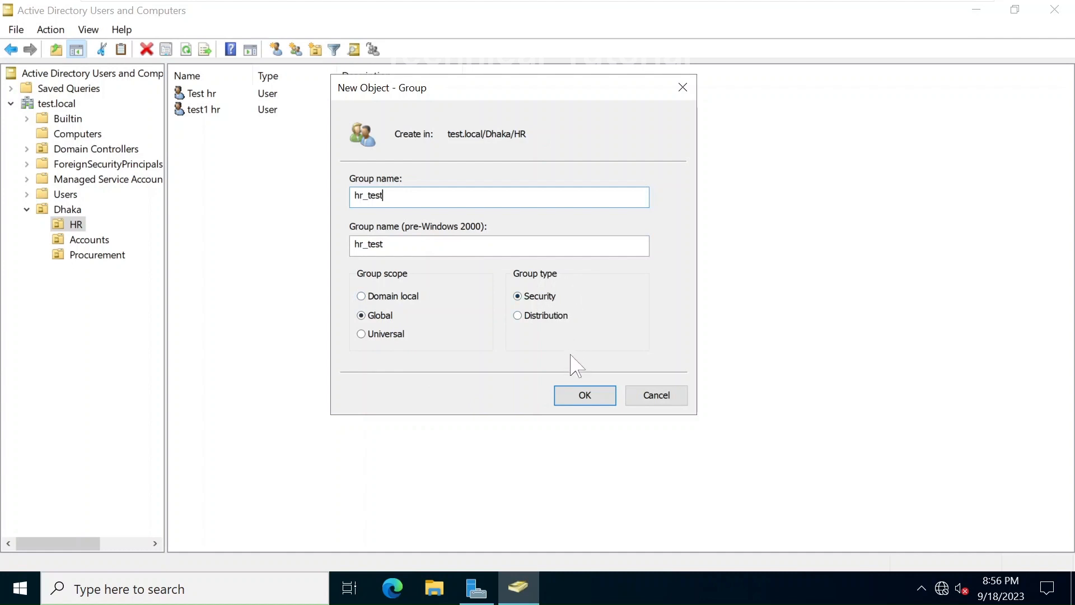
pyautogui.click(585, 395)
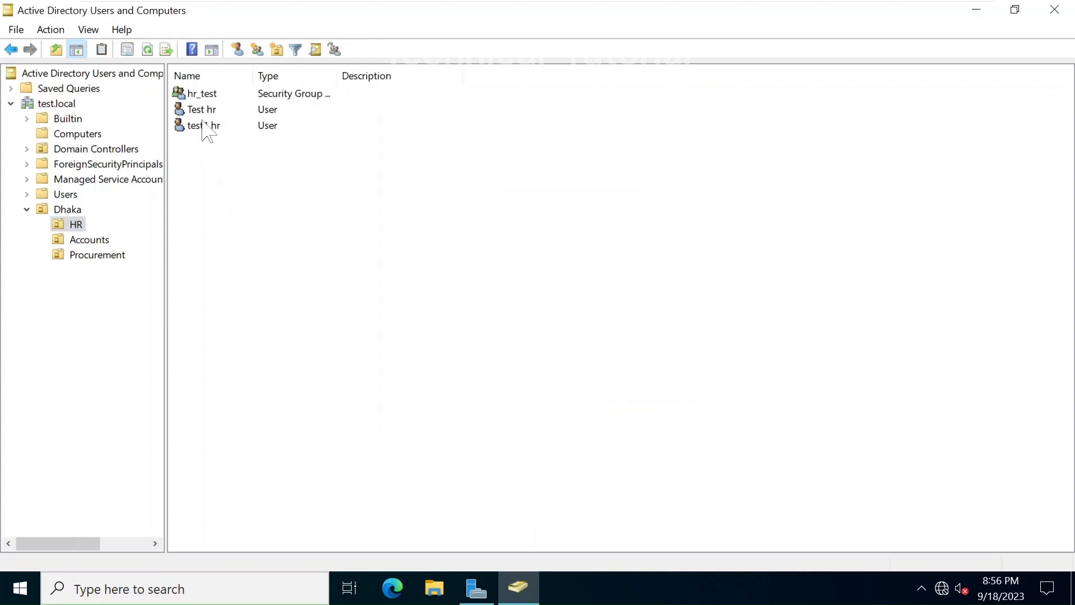
# Widen the Type column to show hr_test as Security Group - Global, then select Test hr
pyautogui.moveTo(208, 163); pyautogui.dragTo(199, 118)
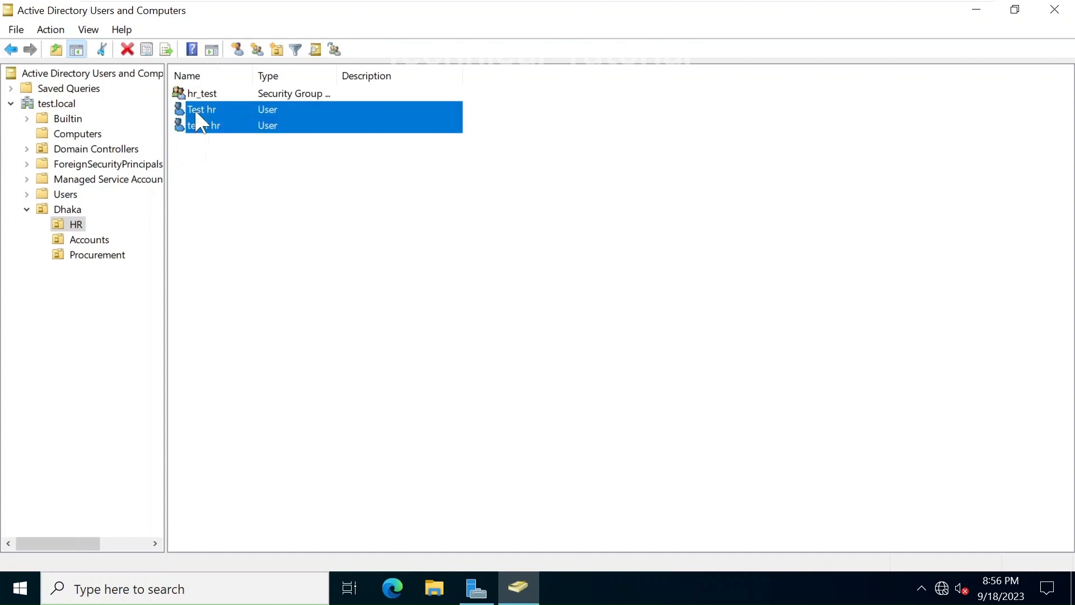
pyautogui.click(220, 201)
pyautogui.click(221, 94)
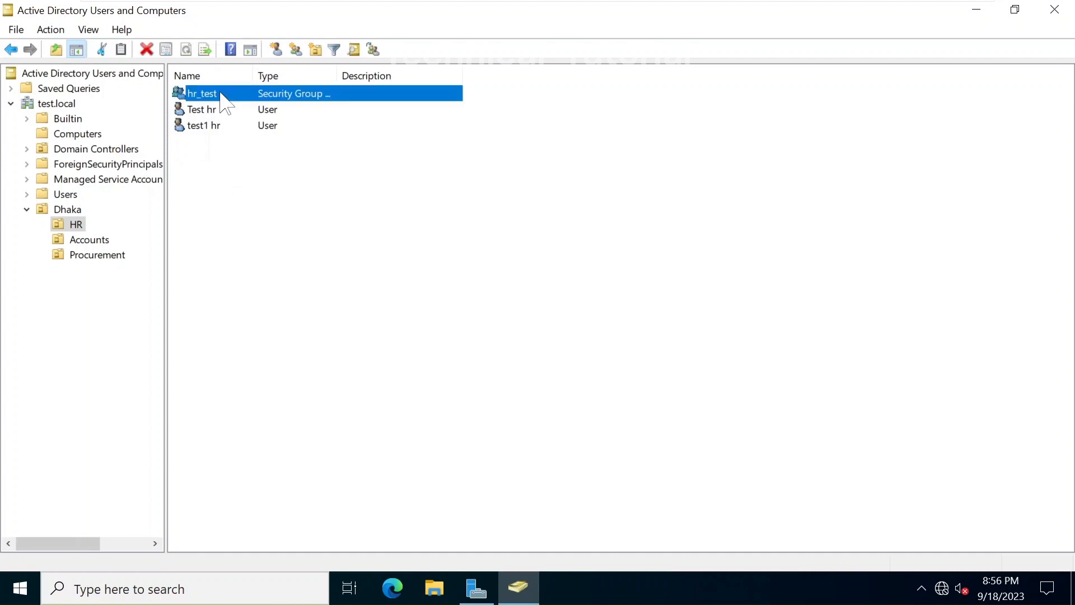
pyautogui.click(235, 189)
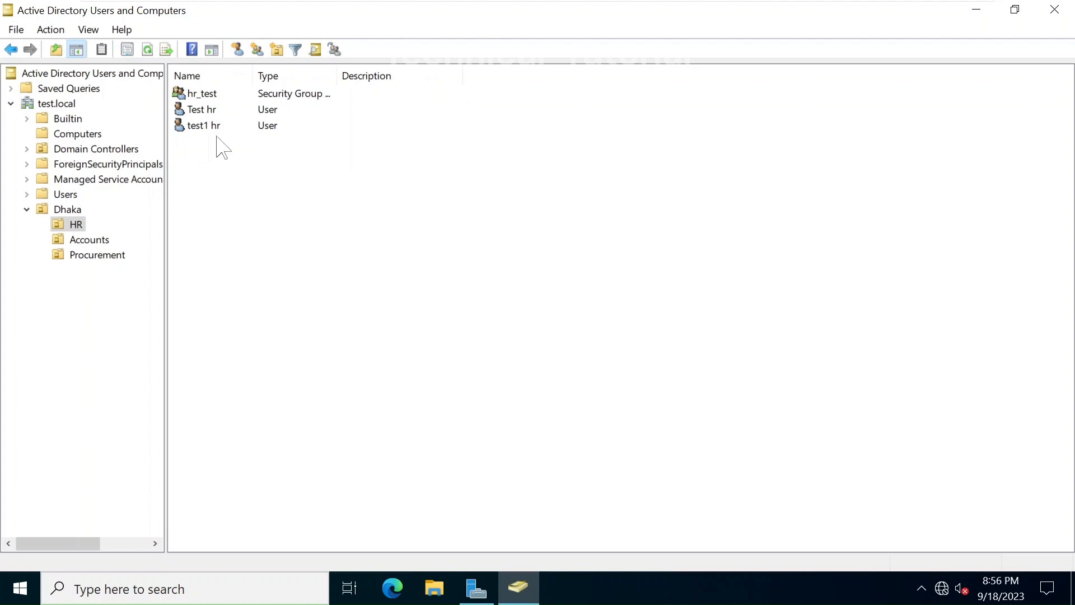
pyautogui.click(202, 99)
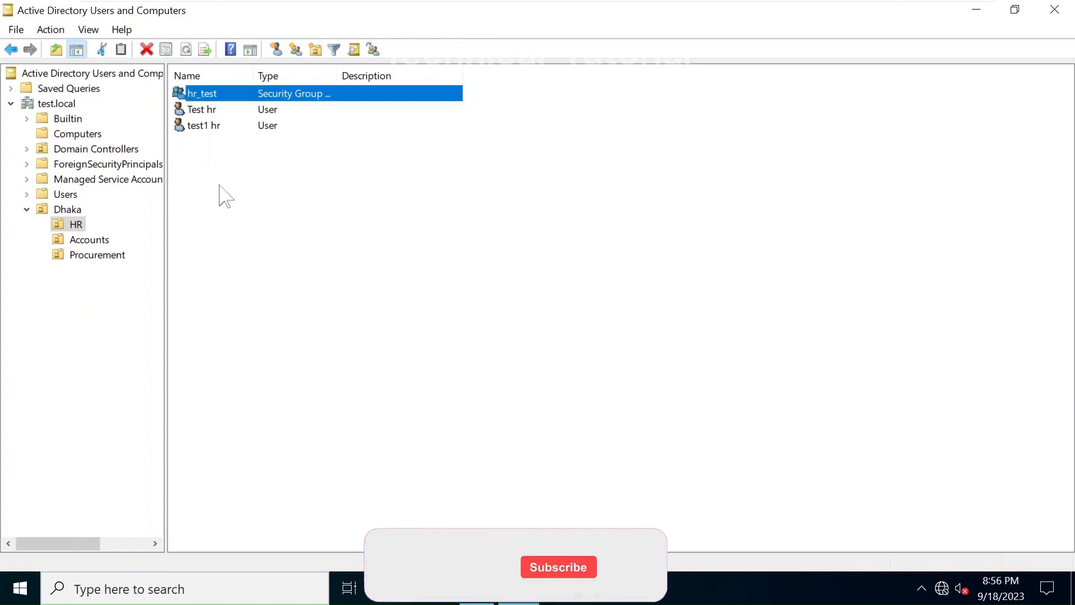
pyautogui.doubleClick(338, 75)
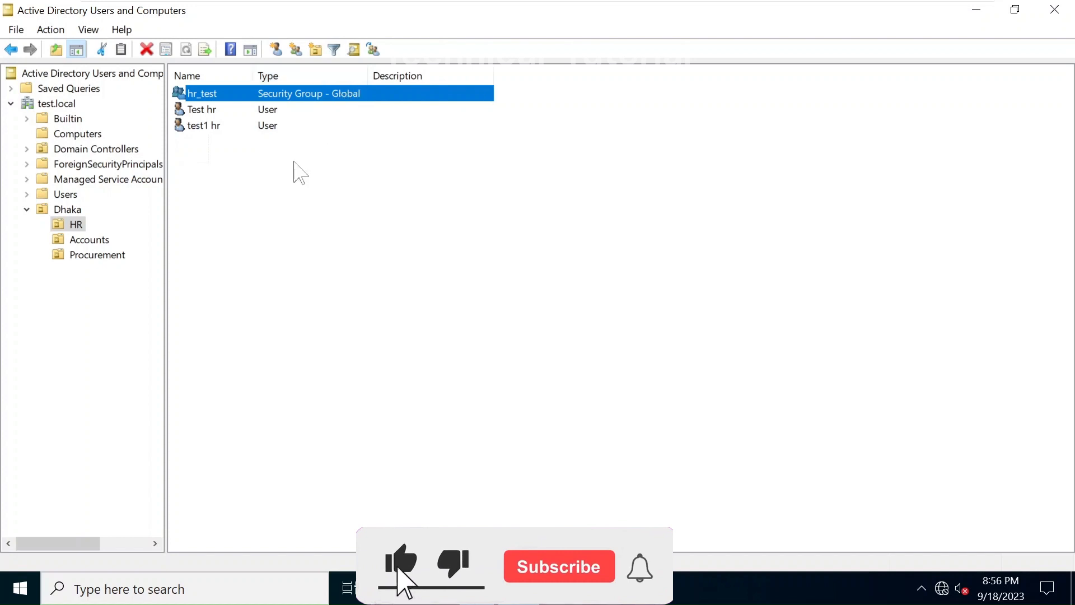
pyautogui.click(258, 190)
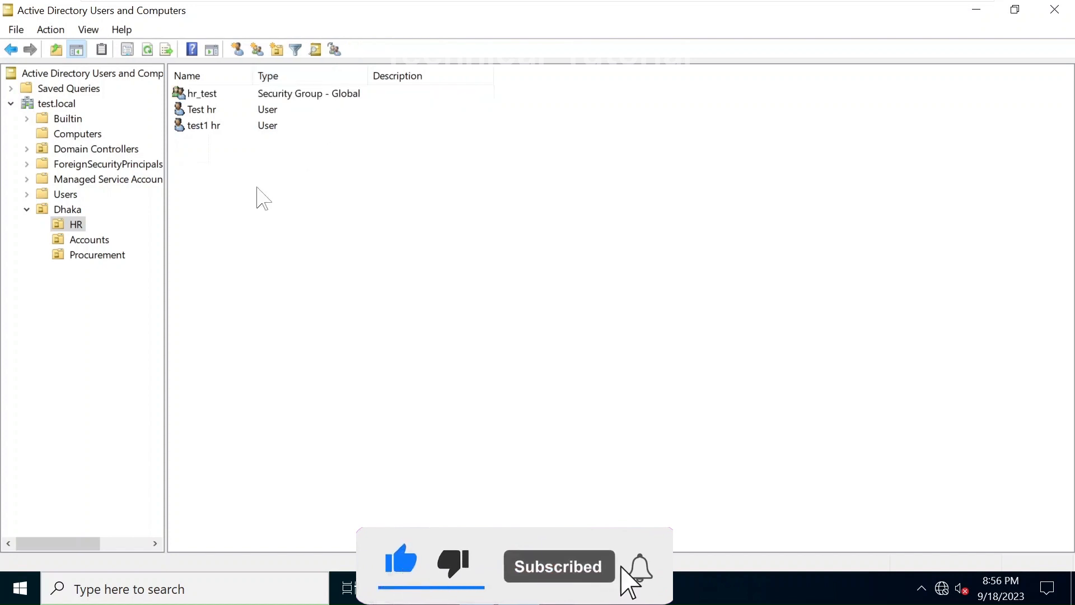
pyautogui.click(199, 111)
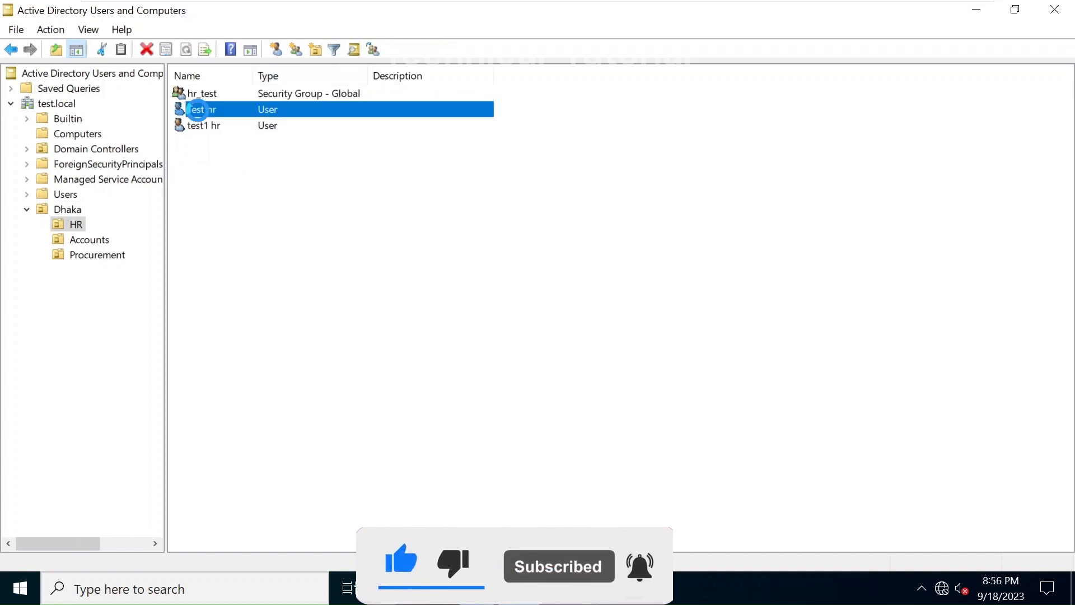
# Add hr_test to Test hr's Member Of list, then apply and close the properties
pyautogui.rightClick(199, 111)
pyautogui.click(278, 344)
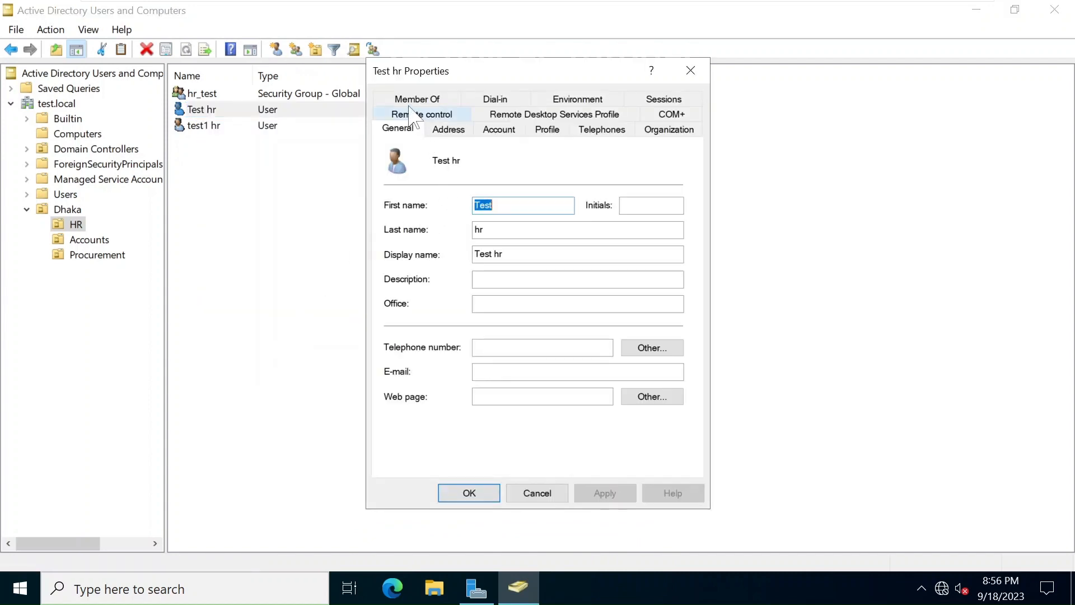
pyautogui.click(414, 99)
pyautogui.click(466, 290)
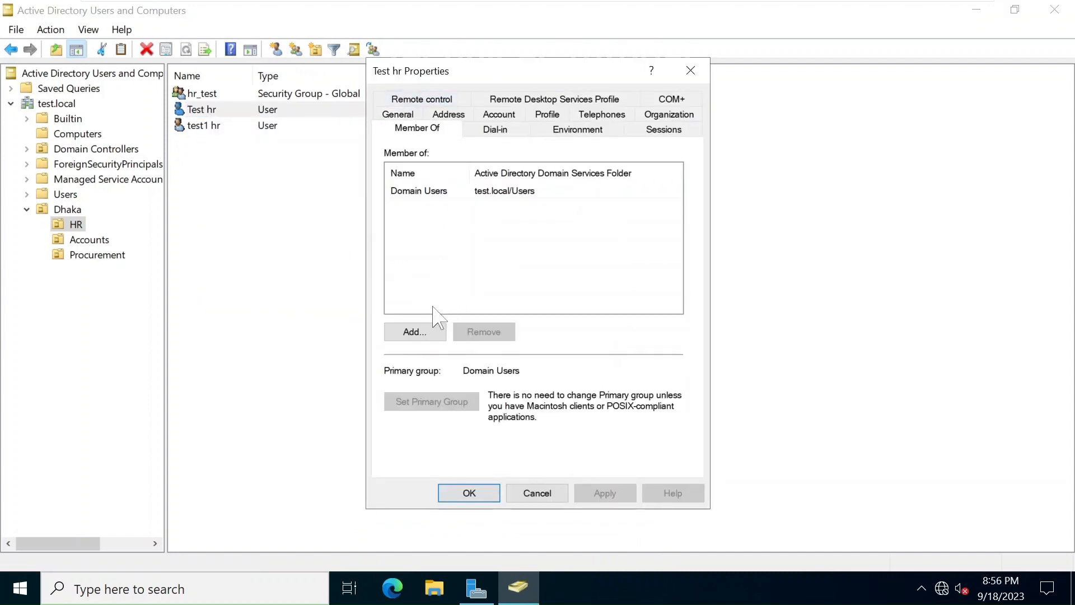
pyautogui.click(423, 335)
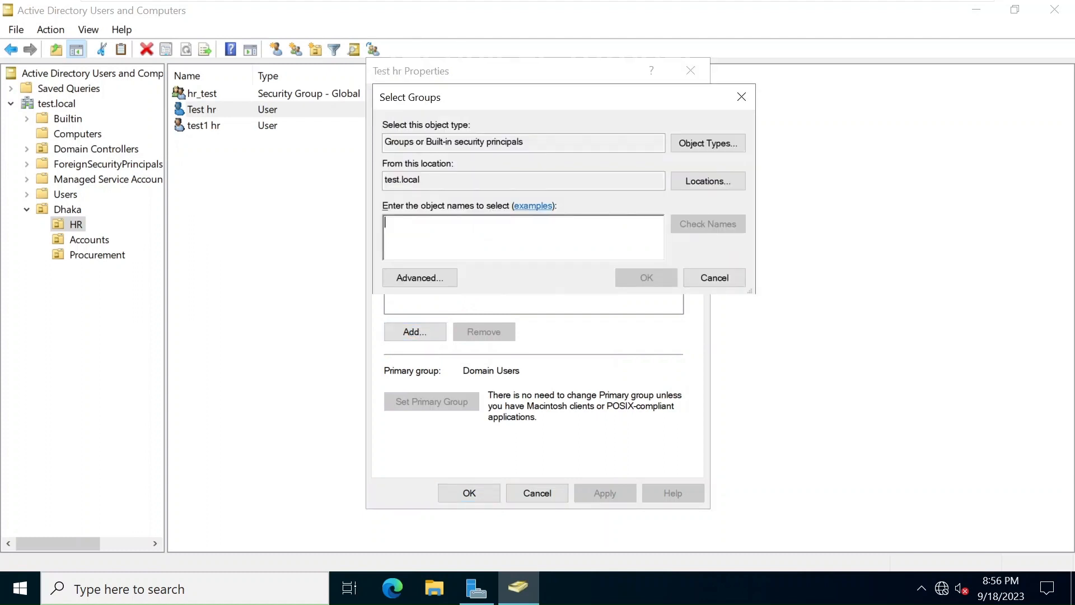
pyautogui.write('hr_t')
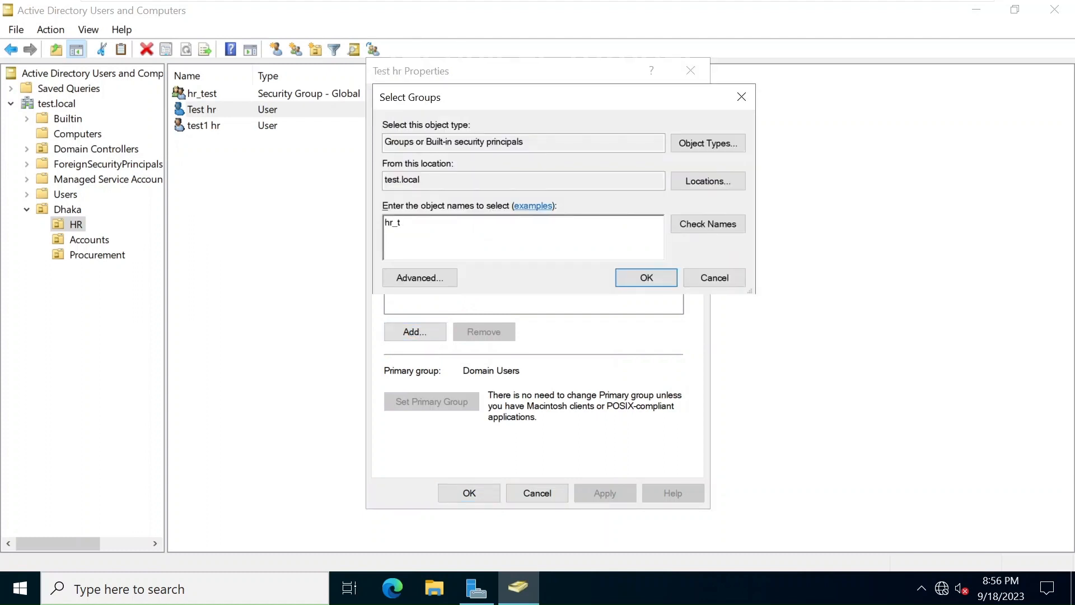
pyautogui.write('est')
pyautogui.click(631, 278)
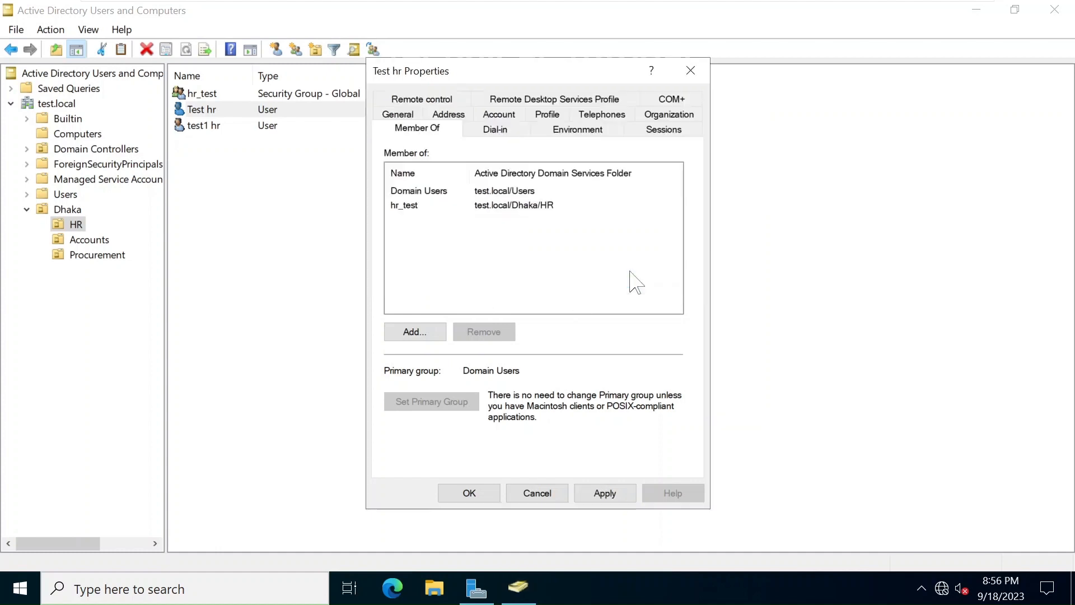
pyautogui.click(608, 494)
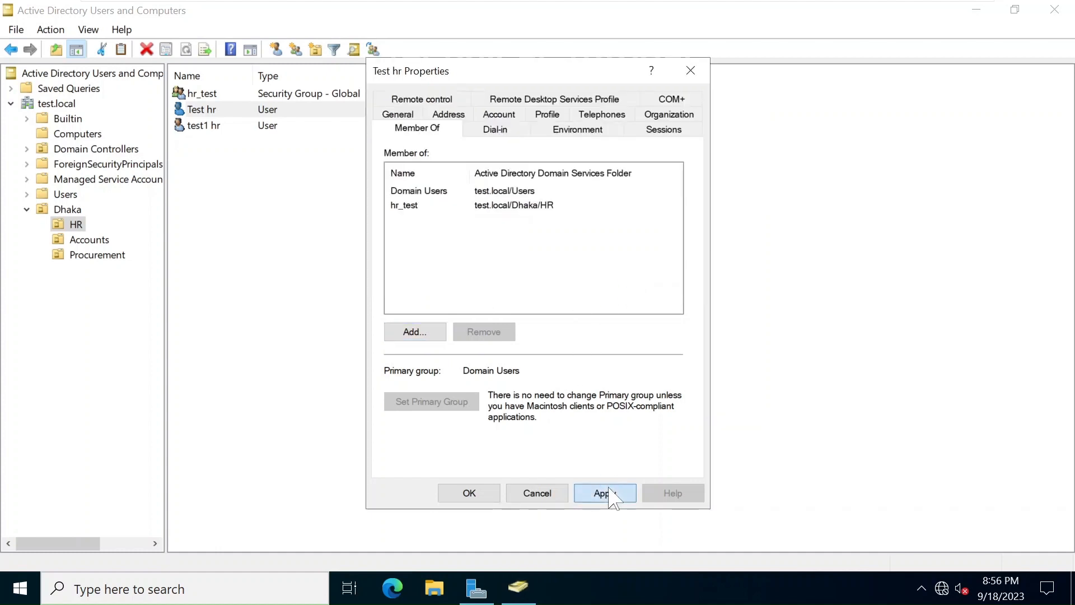
pyautogui.click(471, 494)
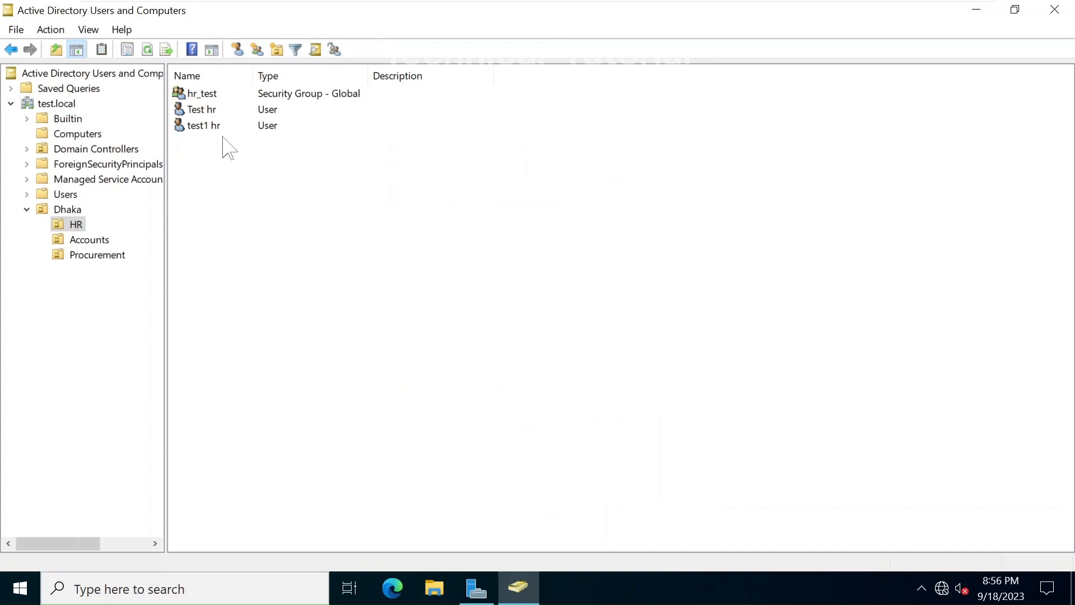
# Open the hr_test group's properties at its Members list
pyautogui.click(207, 111)
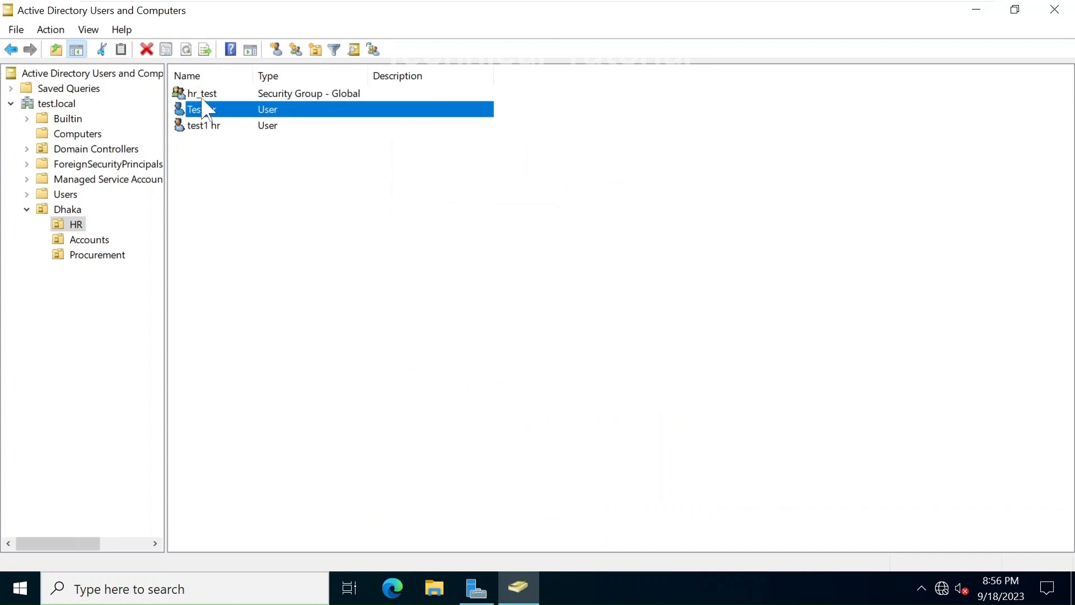
pyautogui.click(191, 98)
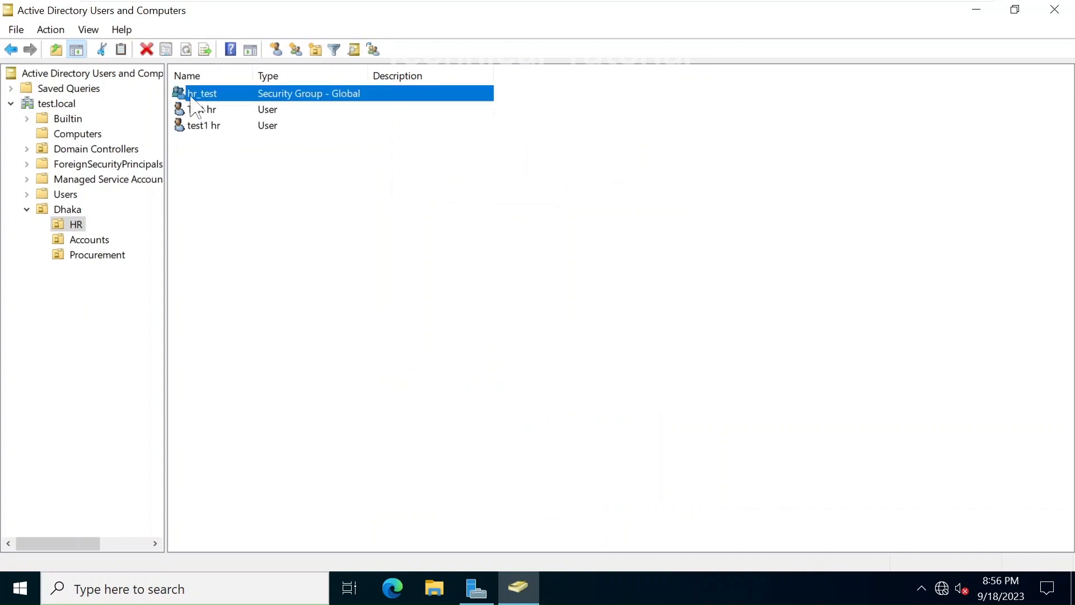
pyautogui.doubleClick(191, 98)
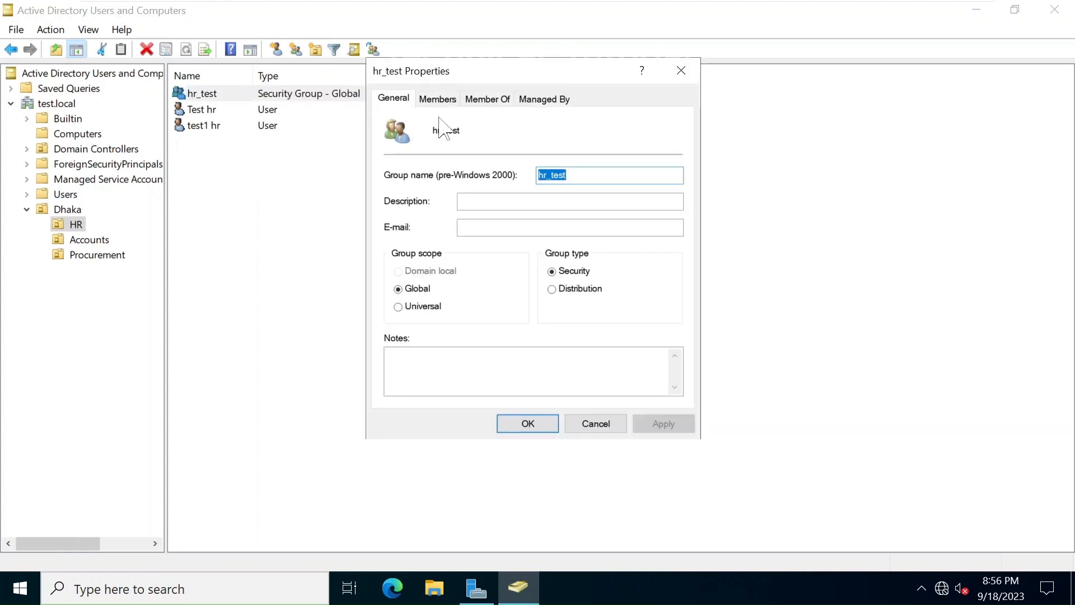
pyautogui.click(436, 101)
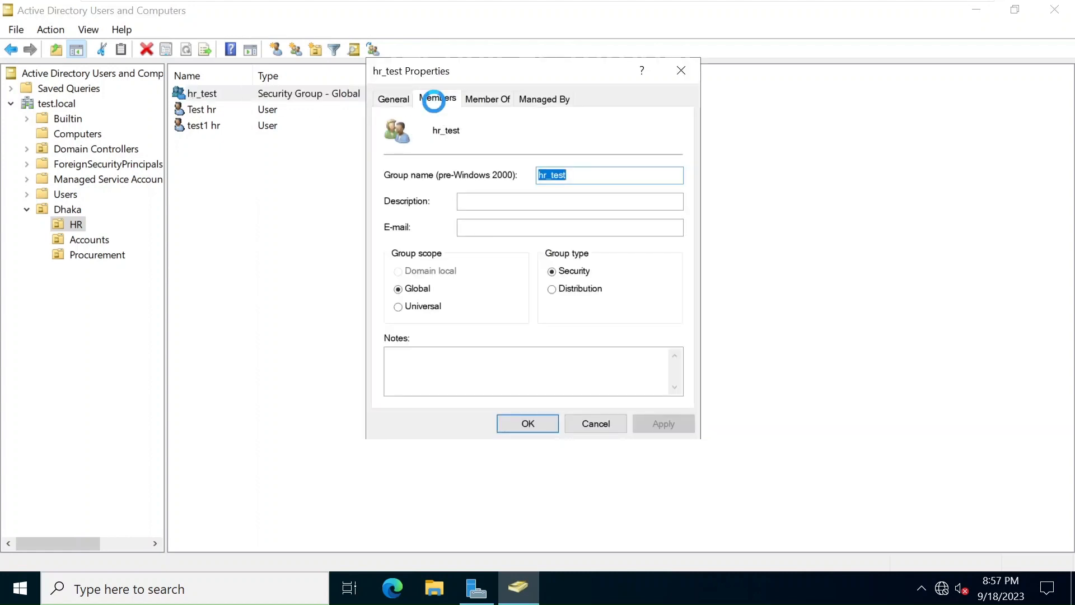
pyautogui.click(445, 271)
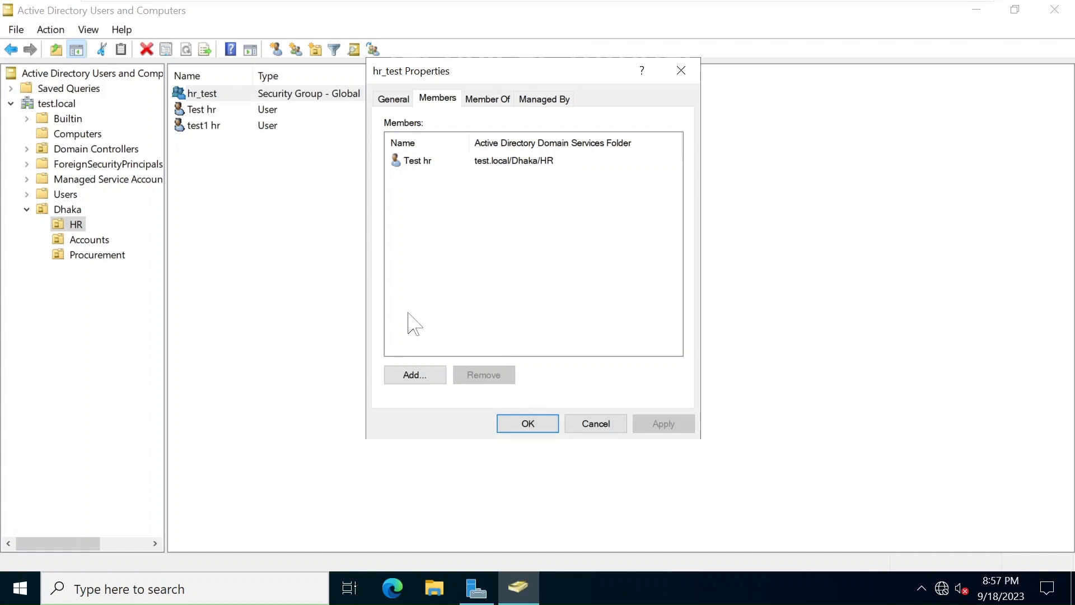
# Look up accounts matching 'test', add test1 hr as a member, then apply and close
pyautogui.click(417, 375)
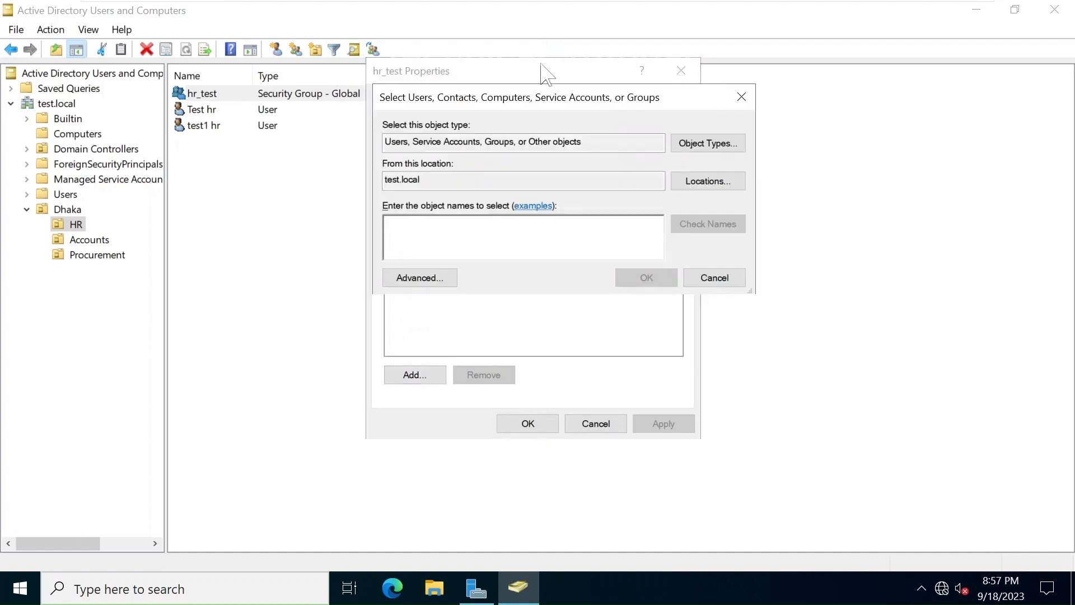
pyautogui.write('test')
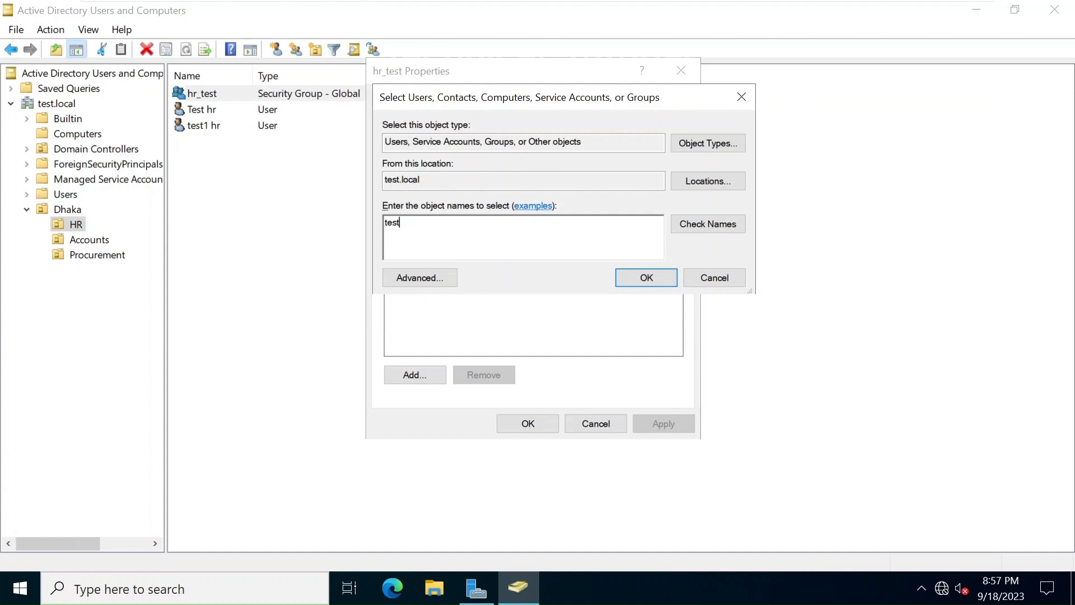
pyautogui.hotkey('alt', 'k')
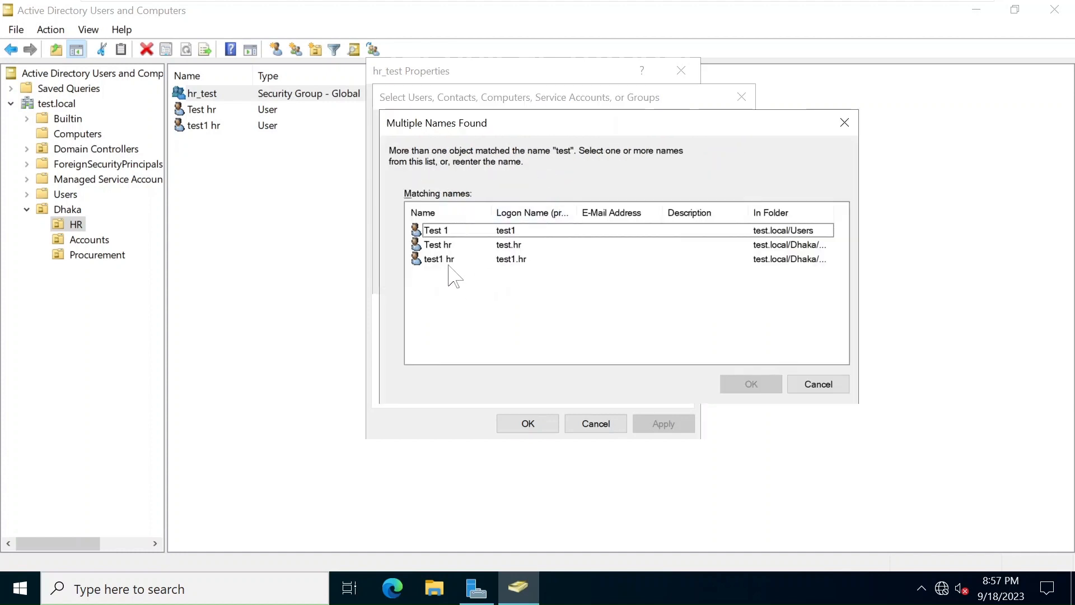
pyautogui.click(441, 262)
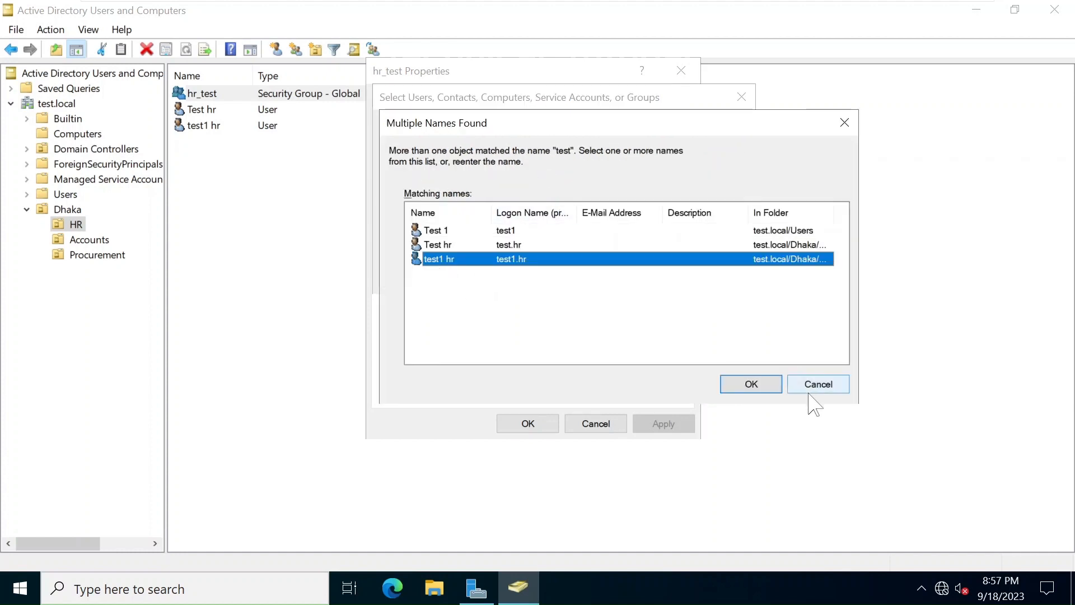
pyautogui.click(768, 385)
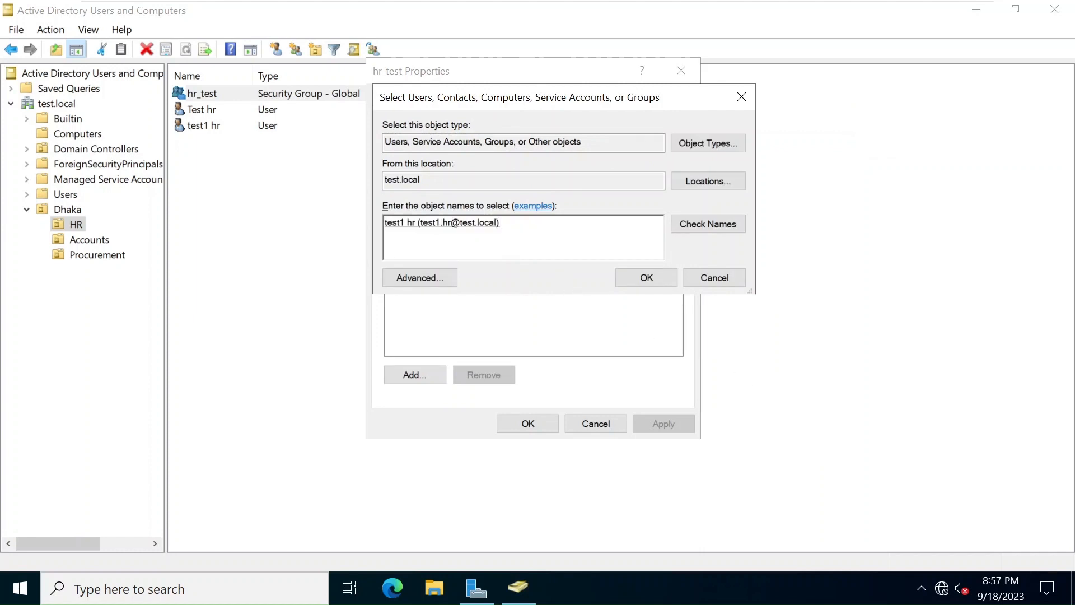
pyautogui.click(654, 282)
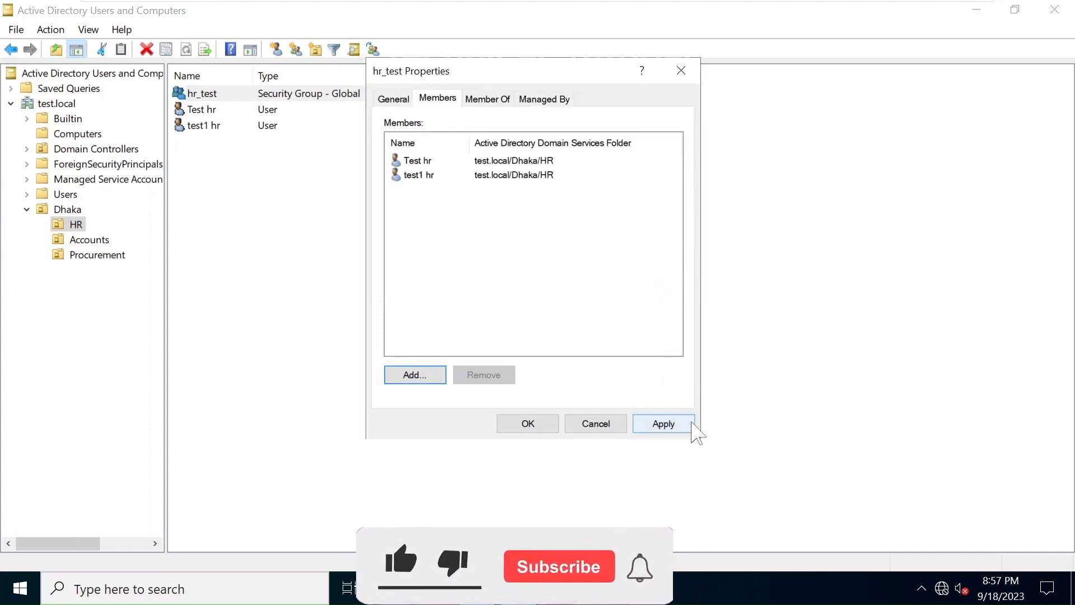
pyautogui.click(688, 427)
pyautogui.click(531, 424)
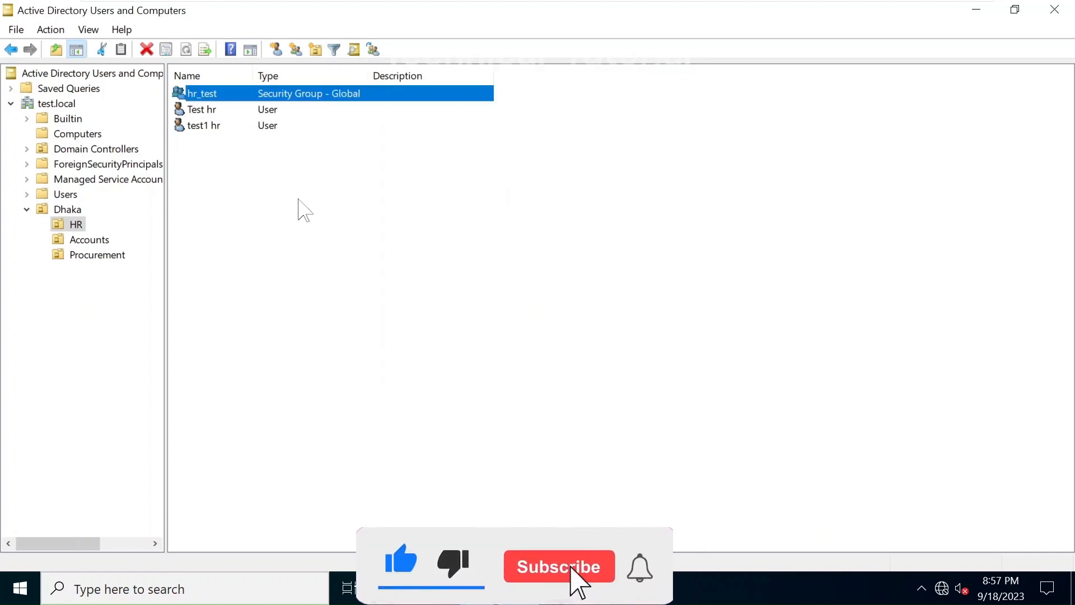
pyautogui.click(285, 200)
pyautogui.doubleClick(205, 130)
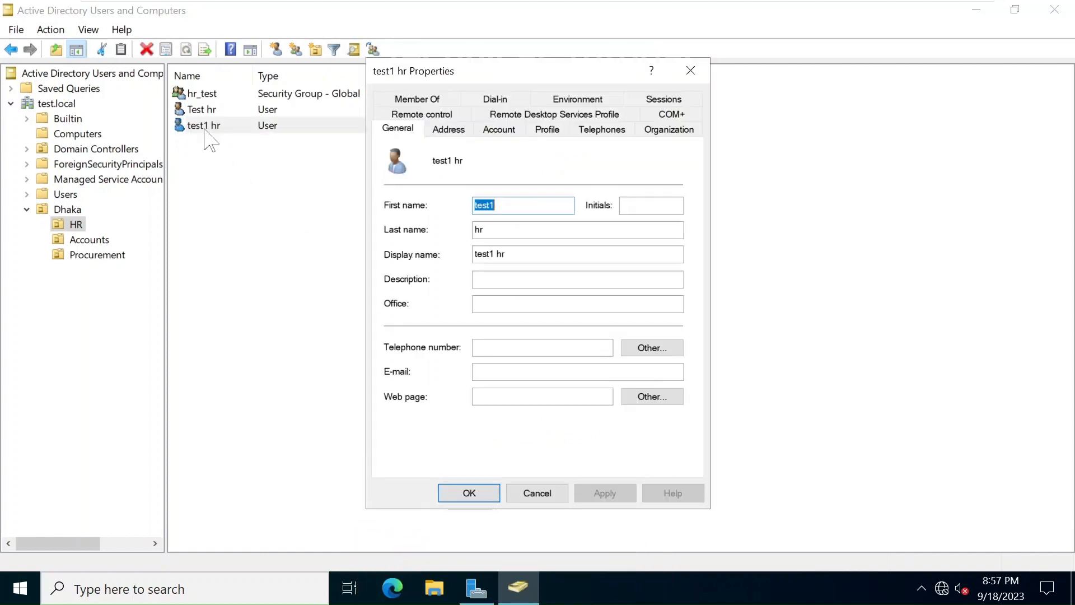
pyautogui.click(401, 100)
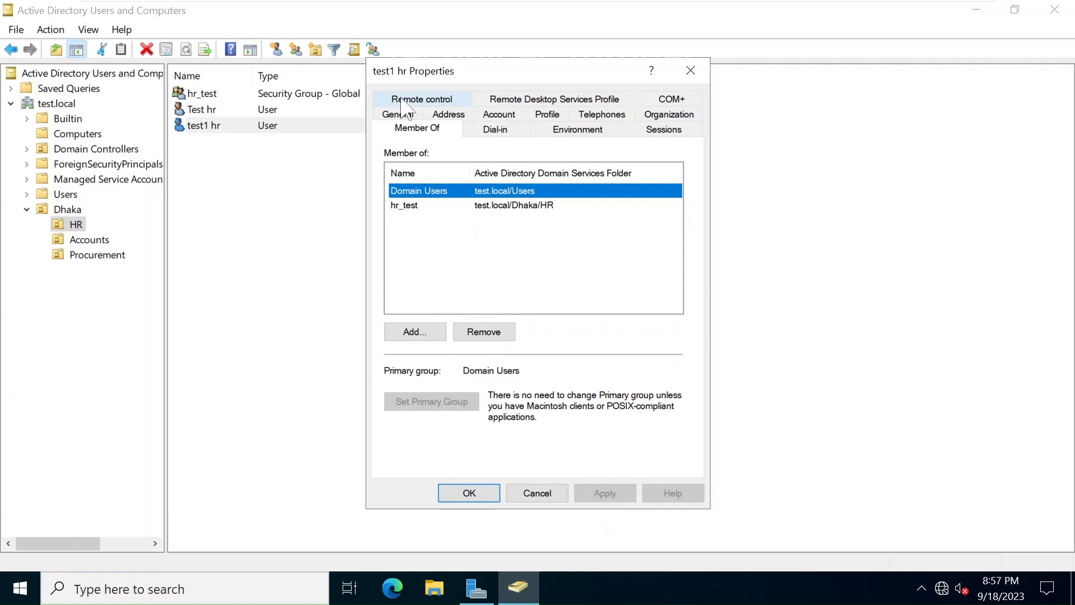
pyautogui.click(469, 256)
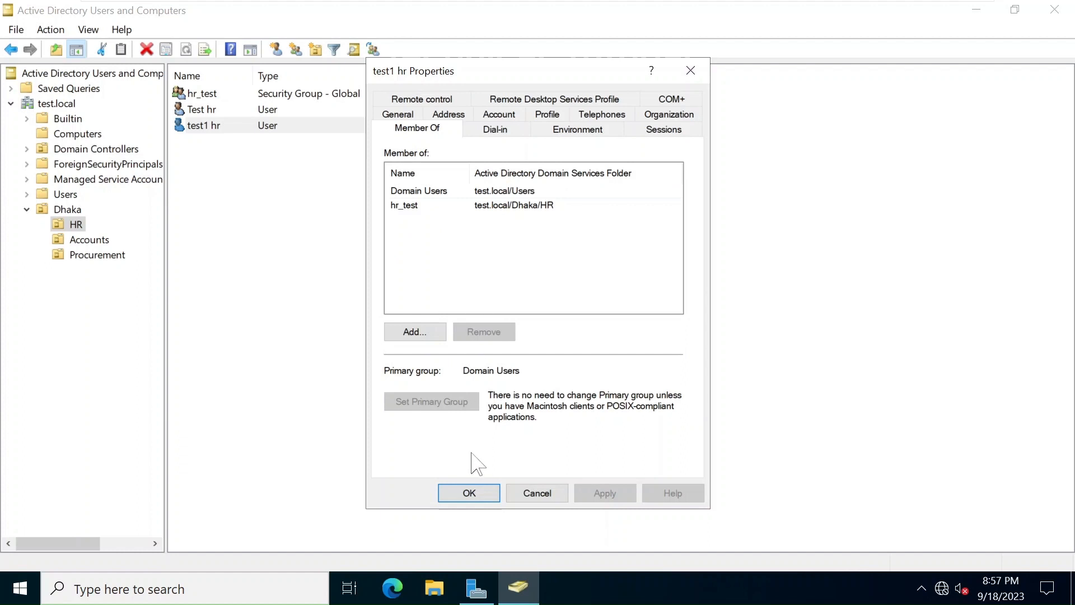
pyautogui.click(472, 493)
pyautogui.click(279, 260)
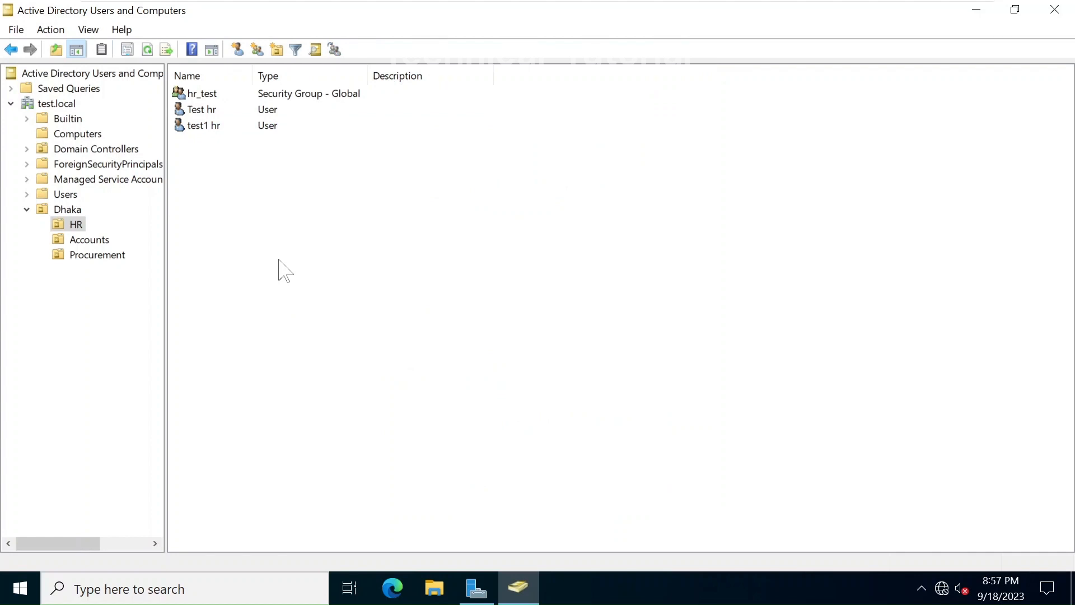
pyautogui.moveTo(549, 4)
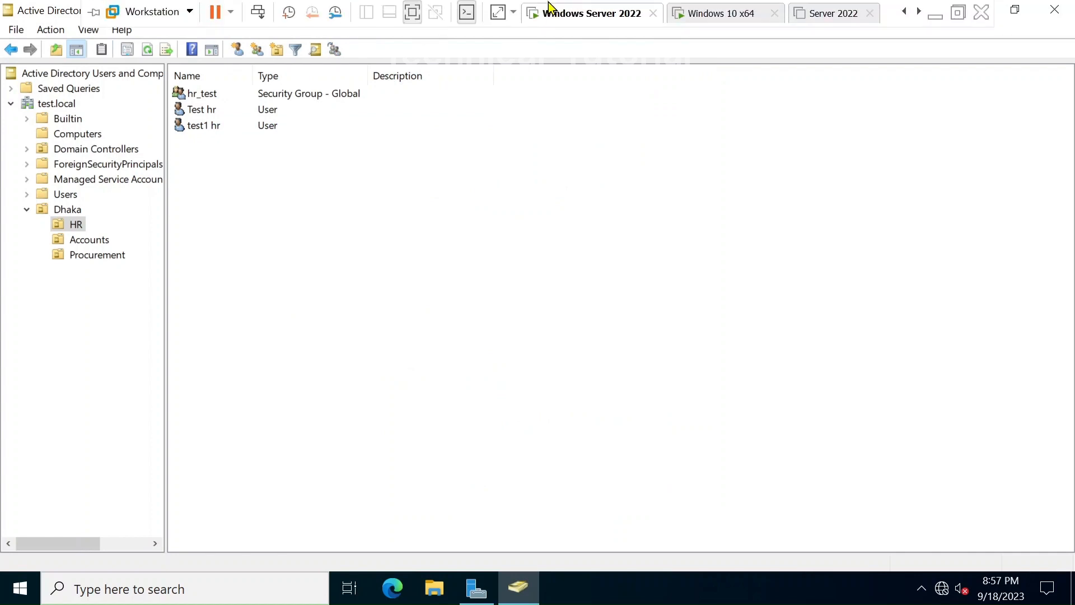